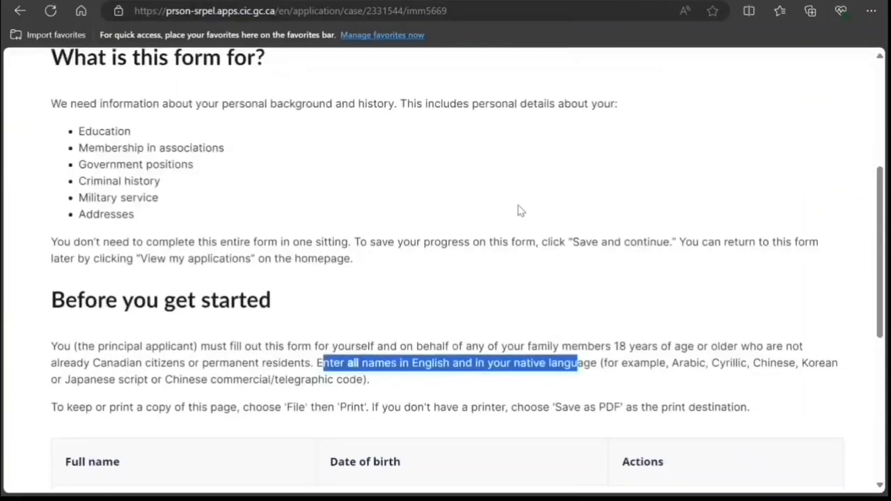
Step: Open the applicant's Schedule A for editing and scroll to the native-language full name field
{"action": "left_click", "coordinate": [636, 323]}
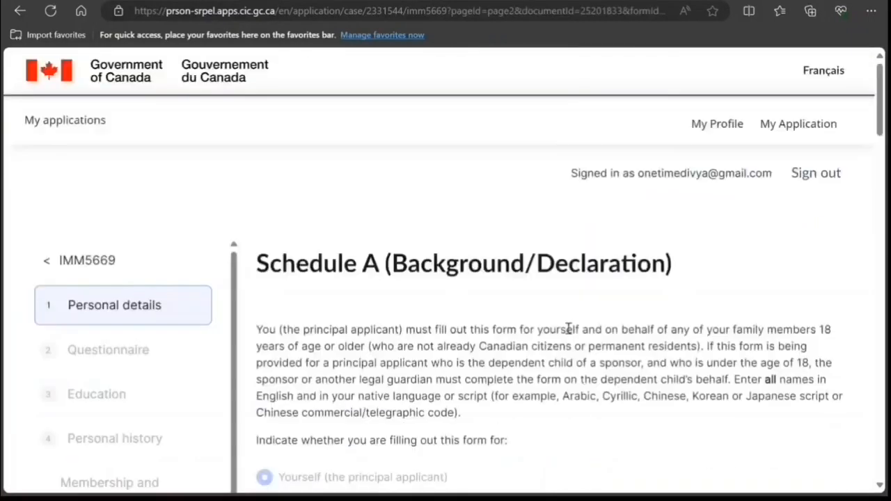
{"action": "scroll", "coordinate": [513, 369], "scroll_direction": "down", "scroll_amount": 4}
{"action": "scroll", "coordinate": [515, 374], "scroll_direction": "down", "scroll_amount": 5}
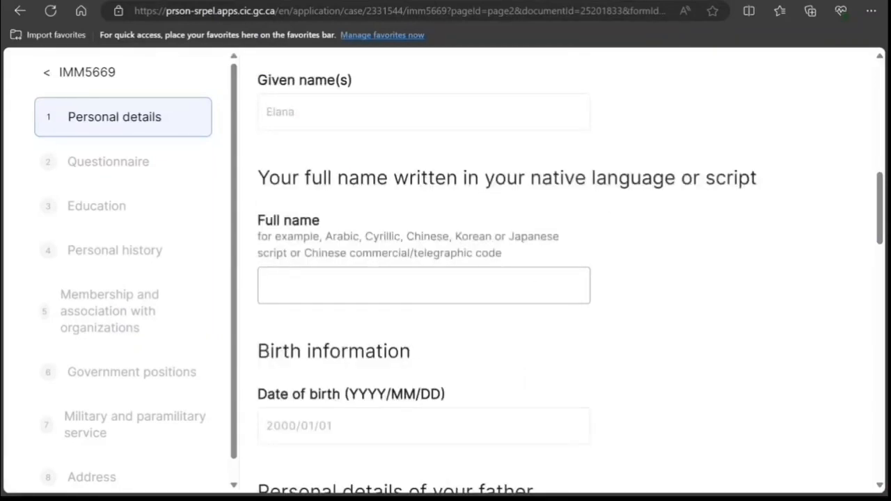
{"action": "key", "text": "ctrl+Tab"}
Step: Clear the translator, enter the applicant's name in English, and copy its Hindi rendering
{"action": "left_click", "coordinate": [277, 271]}
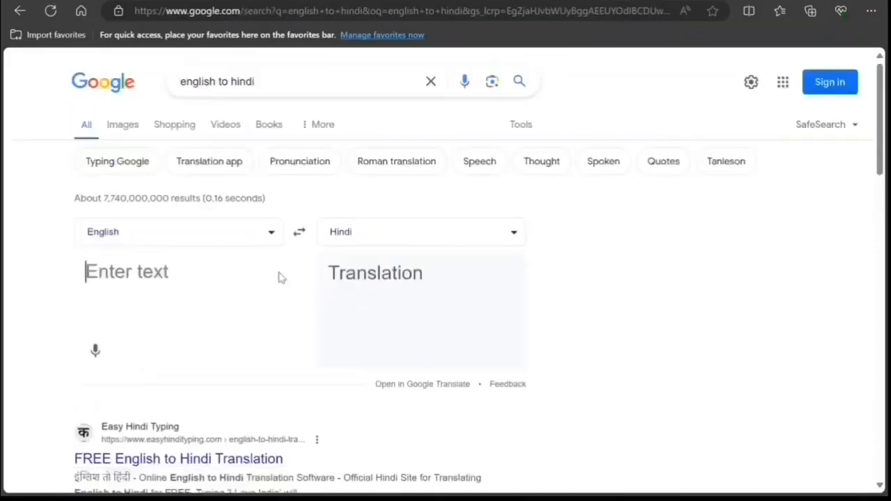
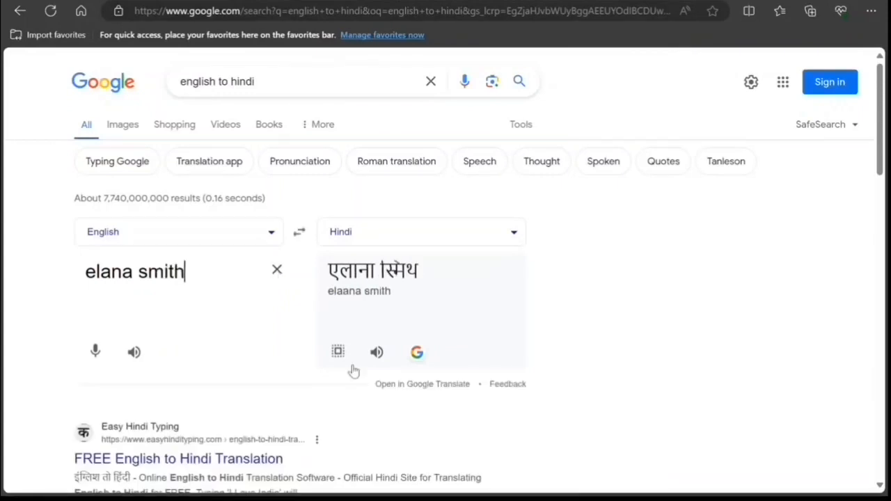
{"action": "left_click", "coordinate": [338, 351]}
Step: Paste the Hindi name into the native-language full name field of the form
{"action": "left_click", "coordinate": [615, 1]}
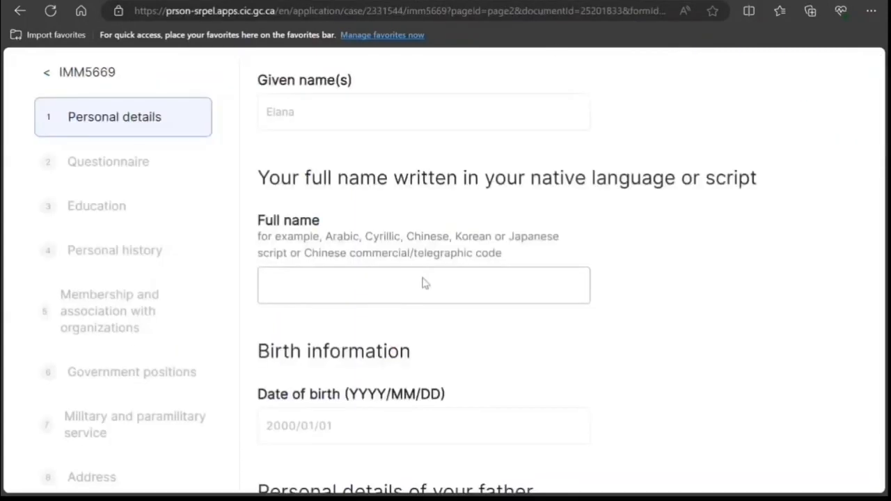
{"action": "left_click", "coordinate": [391, 292]}
{"action": "key", "text": "ctrl+v"}
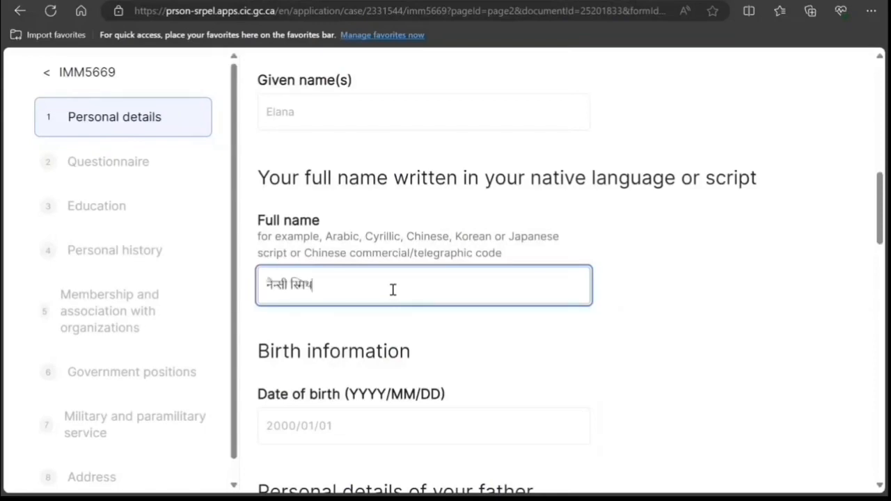
{"action": "scroll", "coordinate": [334, 294], "scroll_direction": "down", "scroll_amount": 3}
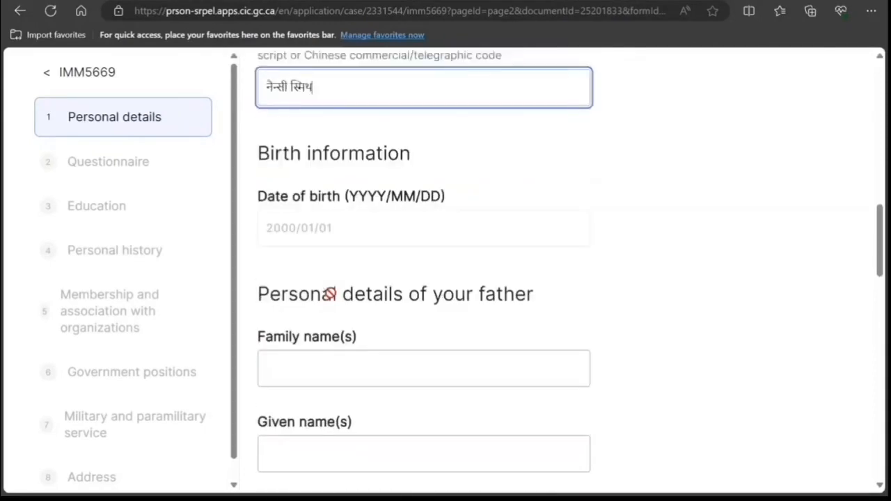
{"action": "scroll", "coordinate": [326, 300], "scroll_direction": "down", "scroll_amount": 3}
Step: Fill in the father's family name and move on to his given name
{"action": "left_click", "coordinate": [320, 165]}
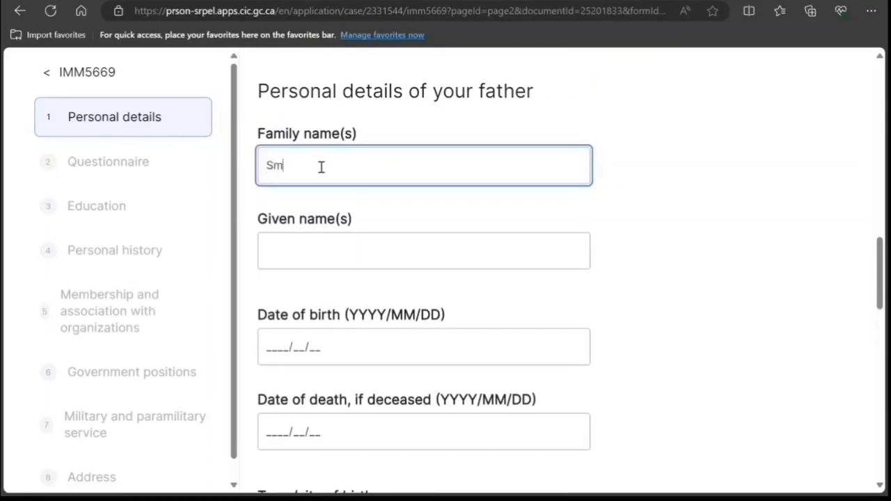
{"action": "scroll", "coordinate": [320, 171], "scroll_direction": "up", "scroll_amount": 3}
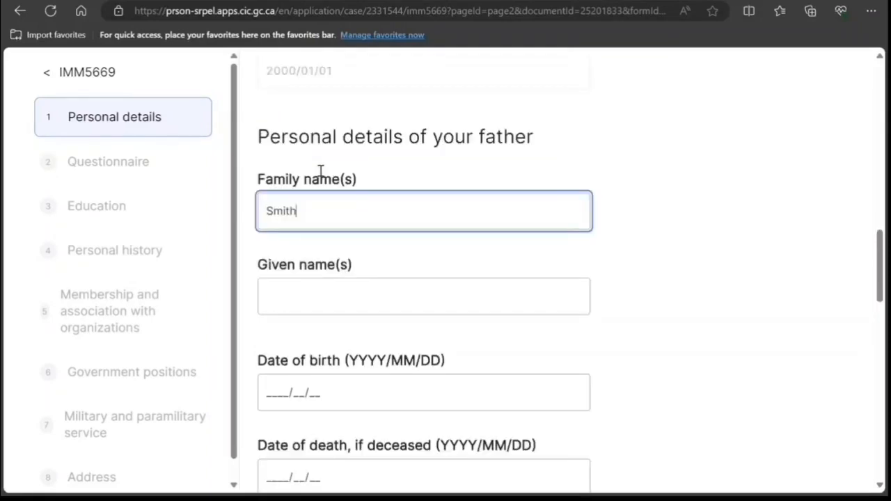
{"action": "scroll", "coordinate": [319, 173], "scroll_direction": "down", "scroll_amount": 2}
{"action": "scroll", "coordinate": [320, 178], "scroll_direction": "down", "scroll_amount": 3}
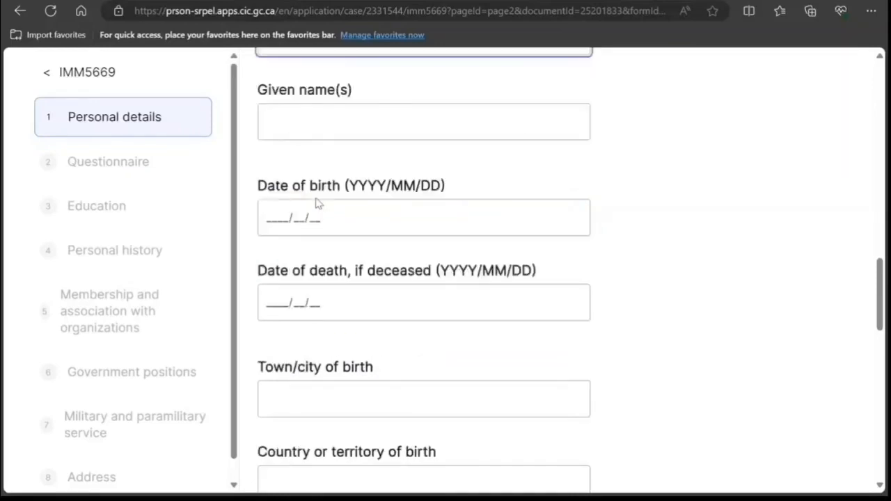
{"action": "left_click", "coordinate": [330, 123]}
{"action": "scroll", "coordinate": [325, 146], "scroll_direction": "up", "scroll_amount": 10}
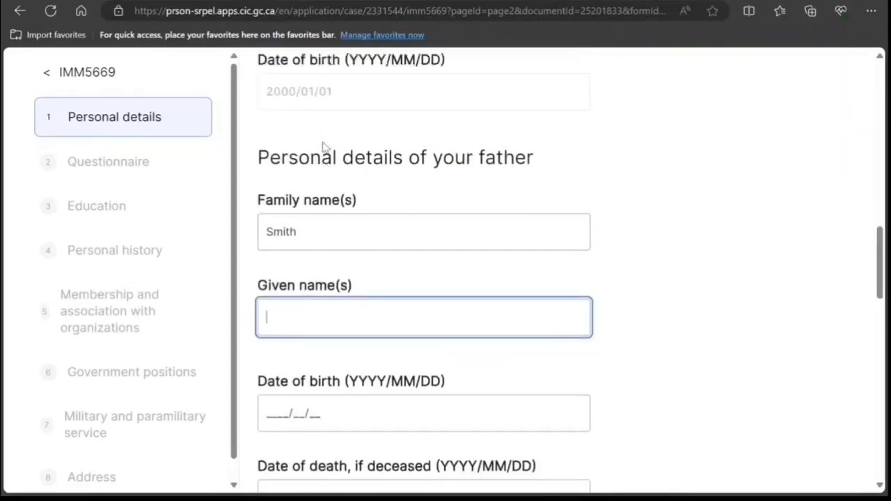
{"action": "scroll", "coordinate": [320, 144], "scroll_direction": "up", "scroll_amount": 5}
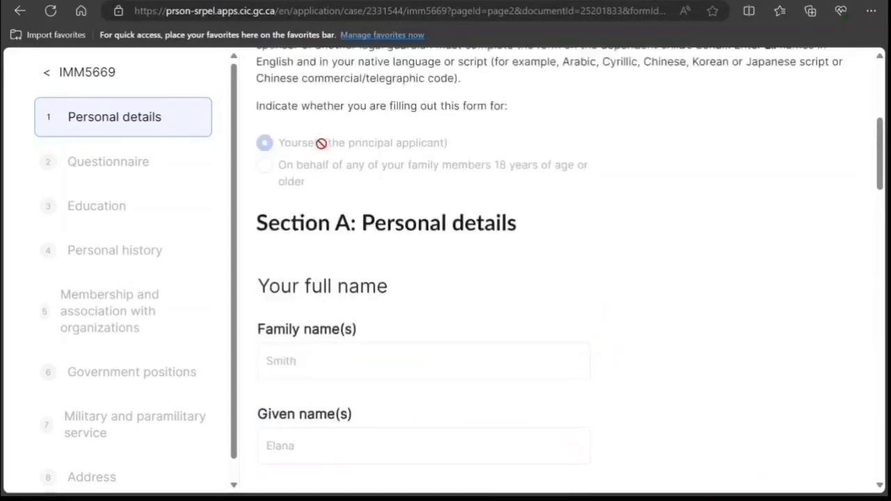
{"action": "scroll", "coordinate": [324, 150], "scroll_direction": "down", "scroll_amount": 2}
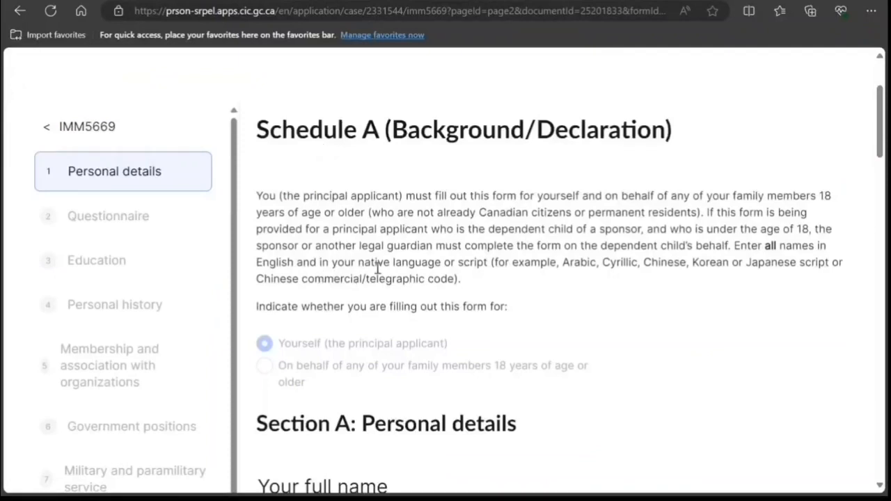
{"action": "scroll", "coordinate": [442, 294], "scroll_direction": "down", "scroll_amount": 9}
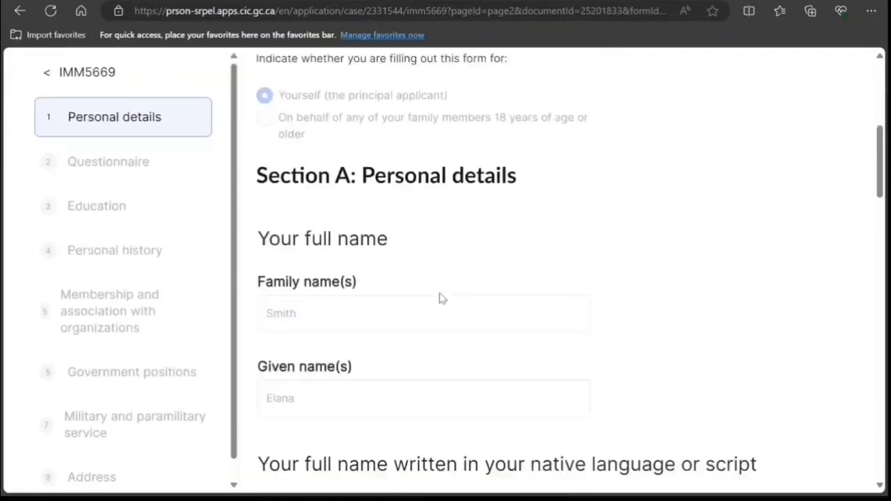
{"action": "key", "text": "Tab"}
{"action": "scroll", "coordinate": [440, 294], "scroll_direction": "down", "scroll_amount": 3}
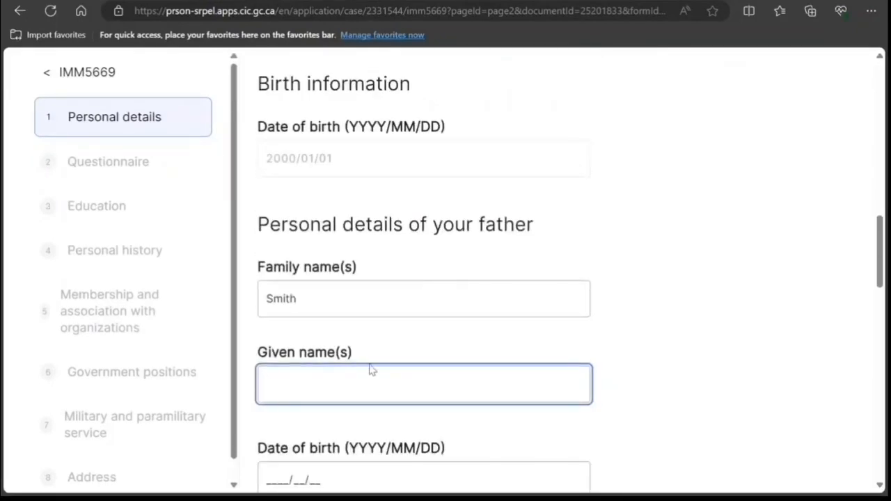
Step: Enter the father's given name and recheck his family name
{"action": "type", "text": "Peter"}
{"action": "left_click", "coordinate": [321, 299]}
{"action": "left_click", "coordinate": [327, 384]}
{"action": "left_click", "coordinate": [370, 300]}
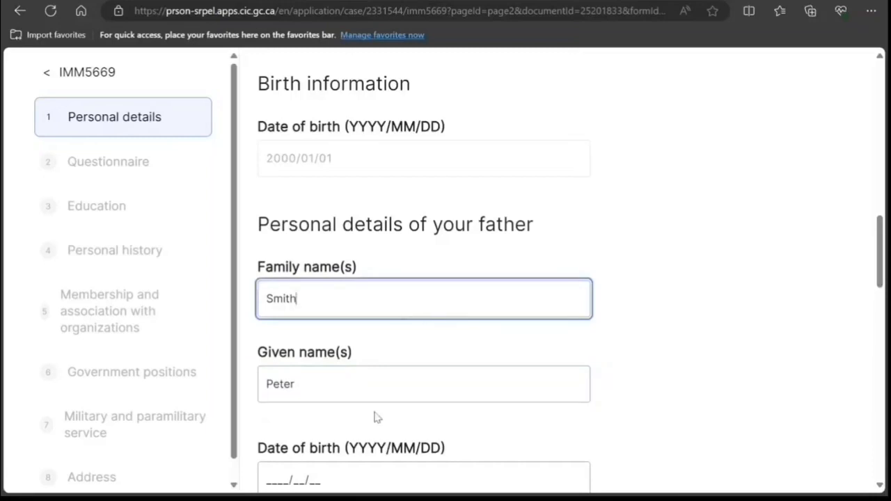
Step: Bring up the father's date of birth field, leaving it still blank
{"action": "scroll", "coordinate": [527, 283], "scroll_direction": "down", "scroll_amount": 2}
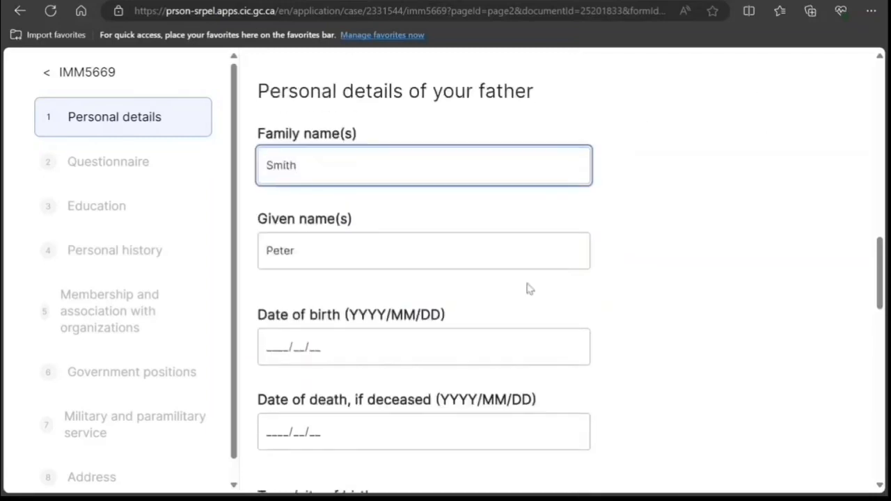
{"action": "scroll", "coordinate": [528, 278], "scroll_direction": "up", "scroll_amount": 3}
{"action": "scroll", "coordinate": [525, 272], "scroll_direction": "up", "scroll_amount": 2}
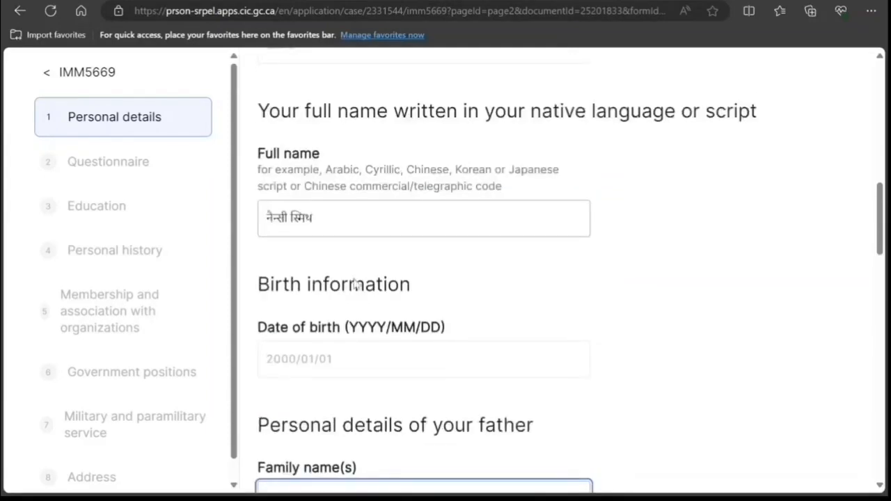
{"action": "scroll", "coordinate": [355, 289], "scroll_direction": "down", "scroll_amount": 2}
{"action": "scroll", "coordinate": [358, 300], "scroll_direction": "up", "scroll_amount": 2}
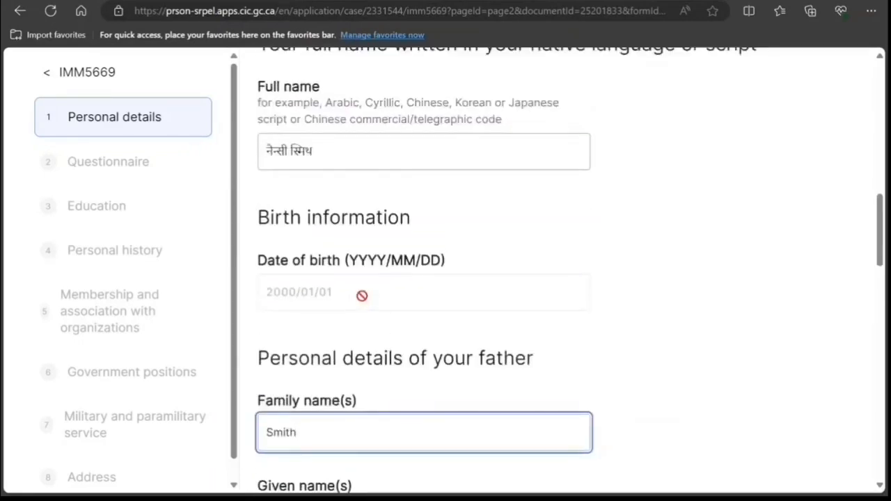
{"action": "scroll", "coordinate": [361, 297], "scroll_direction": "down", "scroll_amount": 3}
{"action": "scroll", "coordinate": [363, 297], "scroll_direction": "down", "scroll_amount": 3}
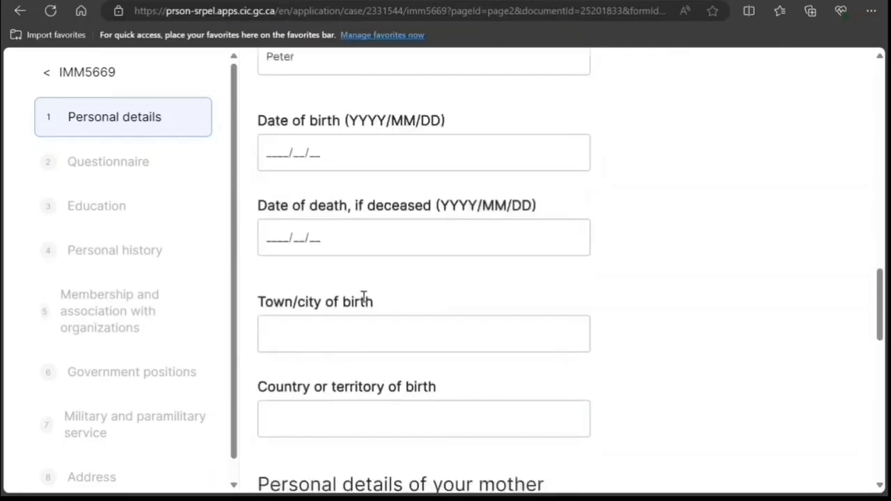
{"action": "left_click", "coordinate": [270, 145]}
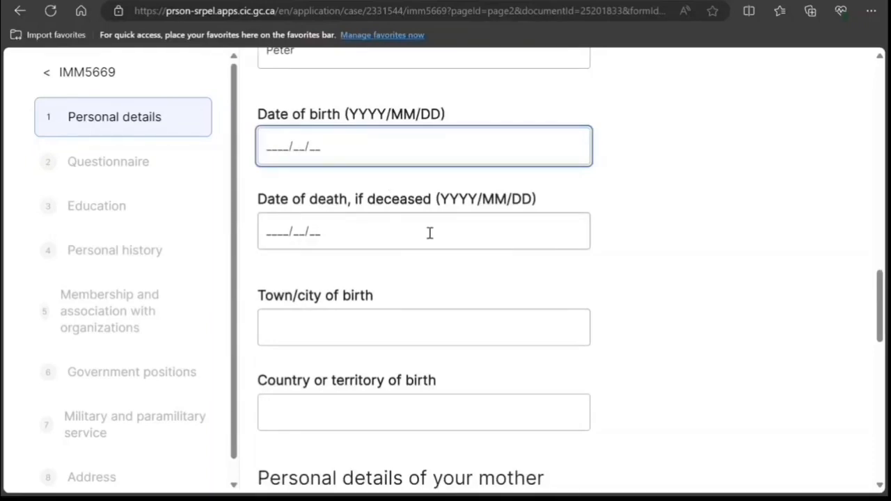
{"action": "scroll", "coordinate": [418, 232], "scroll_direction": "up", "scroll_amount": 4}
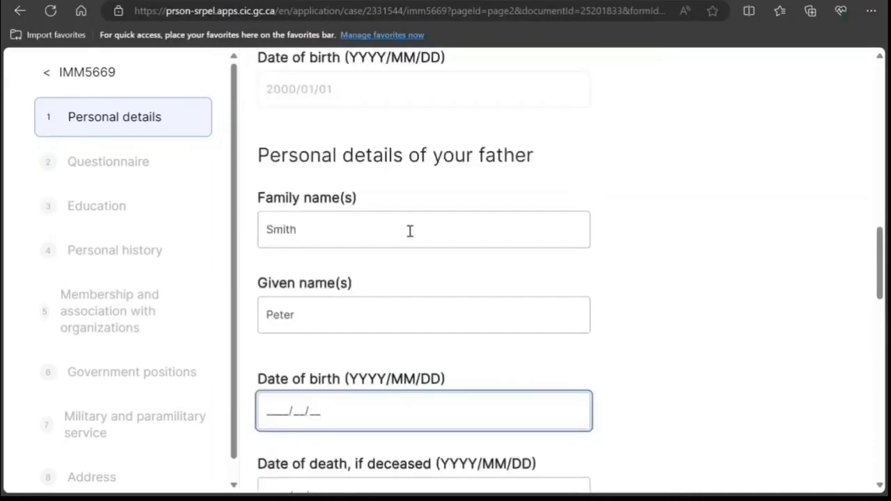
{"action": "scroll", "coordinate": [410, 230], "scroll_direction": "down", "scroll_amount": 4}
{"action": "scroll", "coordinate": [410, 232], "scroll_direction": "up", "scroll_amount": 1}
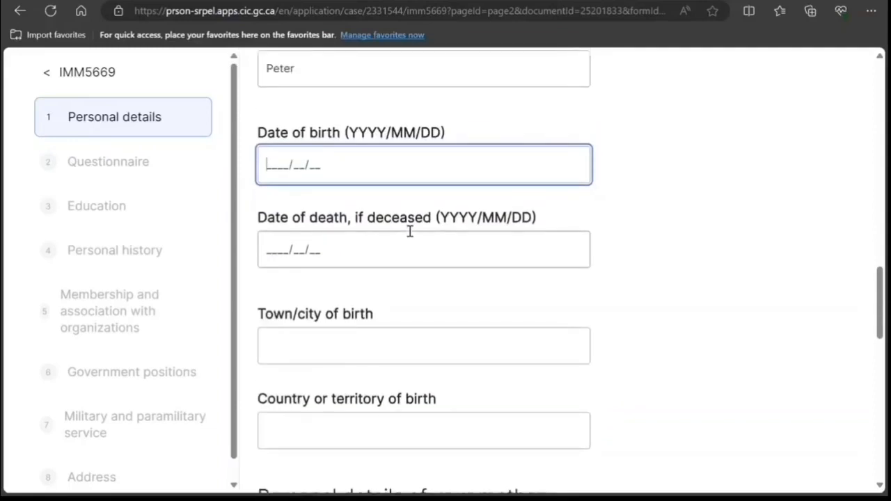
{"action": "scroll", "coordinate": [410, 232], "scroll_direction": "up", "scroll_amount": 10}
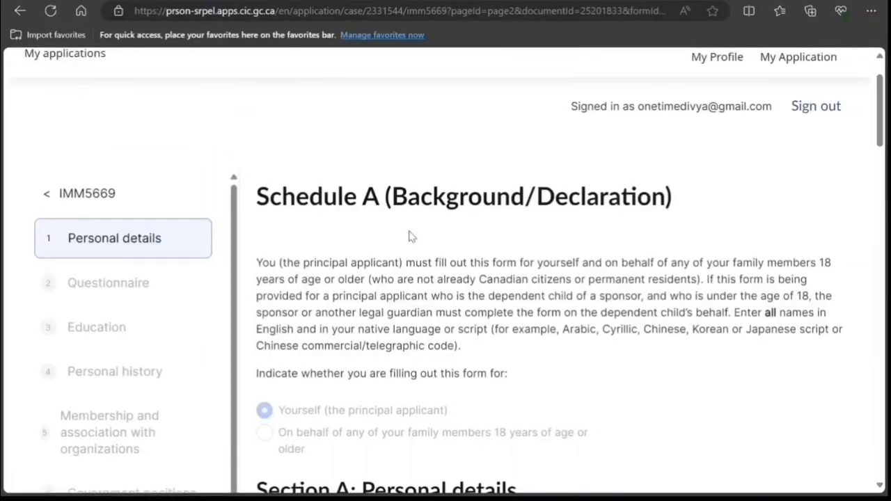
{"action": "scroll", "coordinate": [410, 237], "scroll_direction": "down", "scroll_amount": 2}
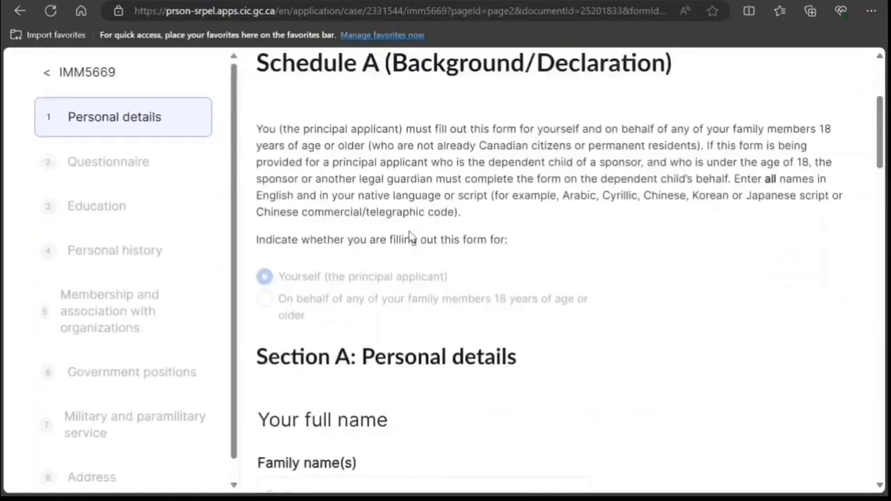
{"action": "scroll", "coordinate": [410, 236], "scroll_direction": "down", "scroll_amount": 13}
{"action": "scroll", "coordinate": [410, 231], "scroll_direction": "up", "scroll_amount": 2}
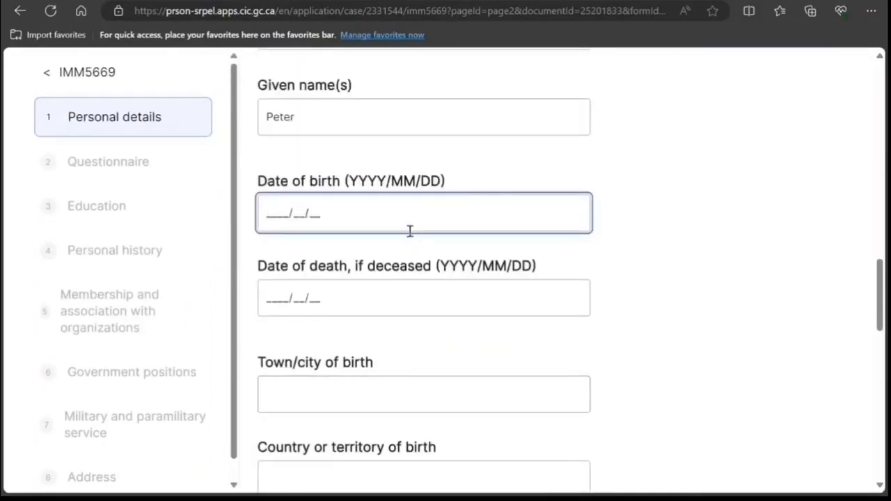
{"action": "left_click", "coordinate": [410, 231]}
{"action": "type", "text": "1975/10/10"}
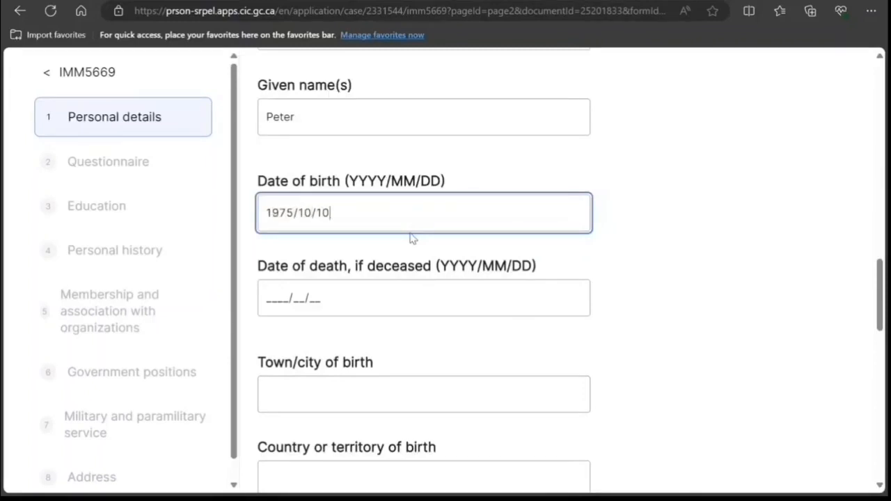
{"action": "scroll", "coordinate": [398, 285], "scroll_direction": "down", "scroll_amount": 2}
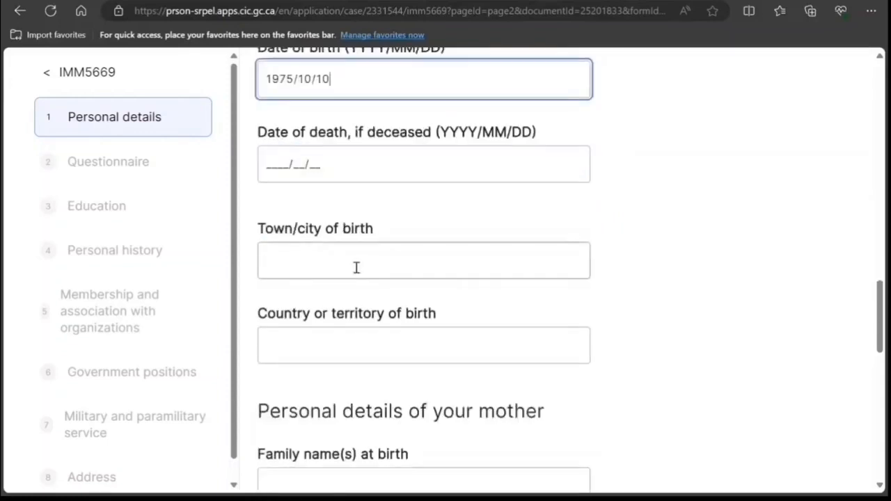
{"action": "left_click", "coordinate": [355, 269]}
{"action": "type", "text": "New Delhi"}
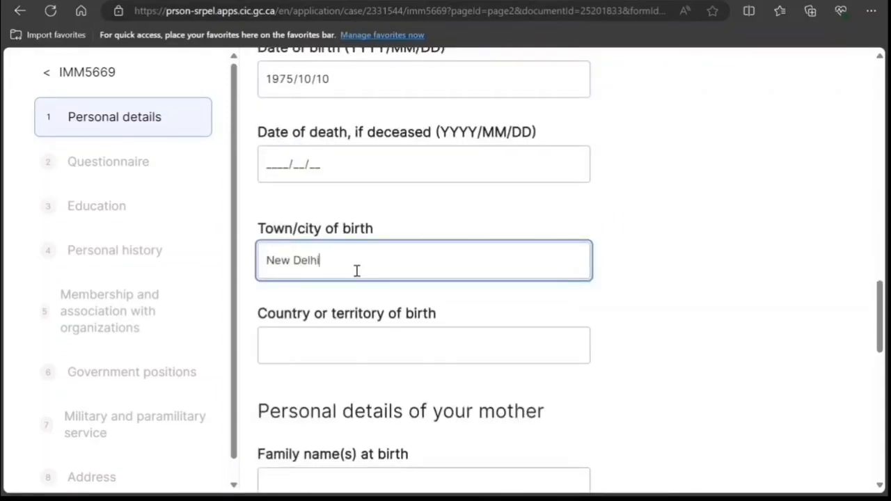
{"action": "left_click", "coordinate": [383, 345]}
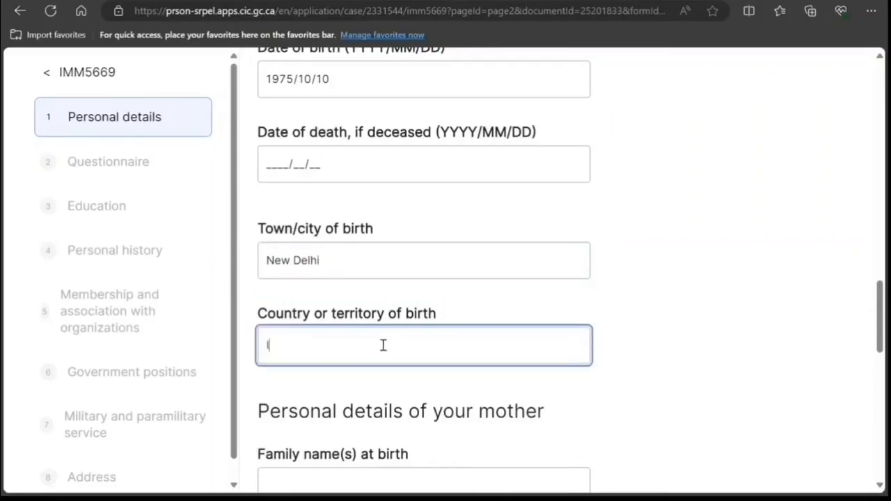
{"action": "type", "text": "India"}
{"action": "scroll", "coordinate": [362, 341], "scroll_direction": "down", "scroll_amount": 2}
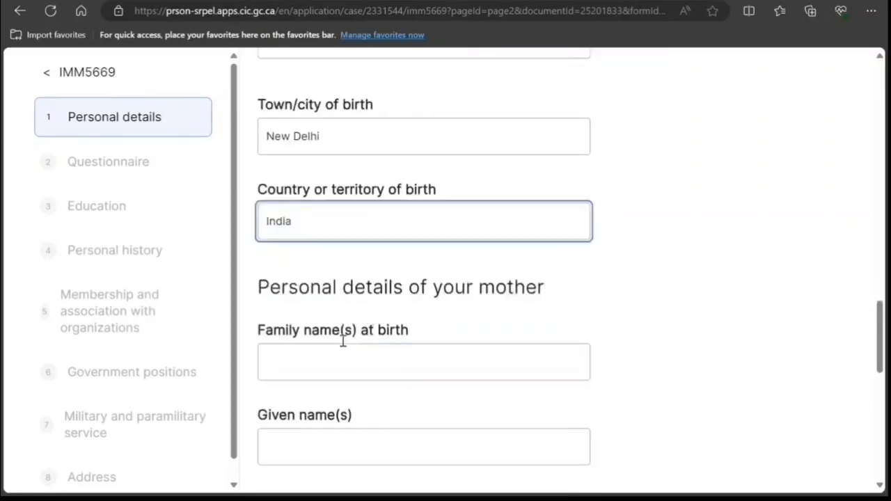
Step: Enter the mother's family name at birth and given name
{"action": "left_click", "coordinate": [335, 356]}
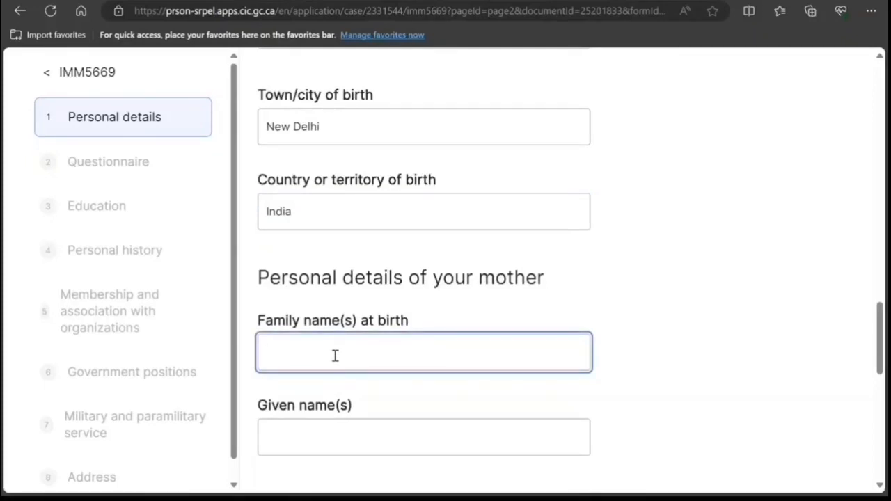
{"action": "scroll", "coordinate": [501, 308], "scroll_direction": "down", "scroll_amount": 2}
{"action": "left_click", "coordinate": [373, 304]}
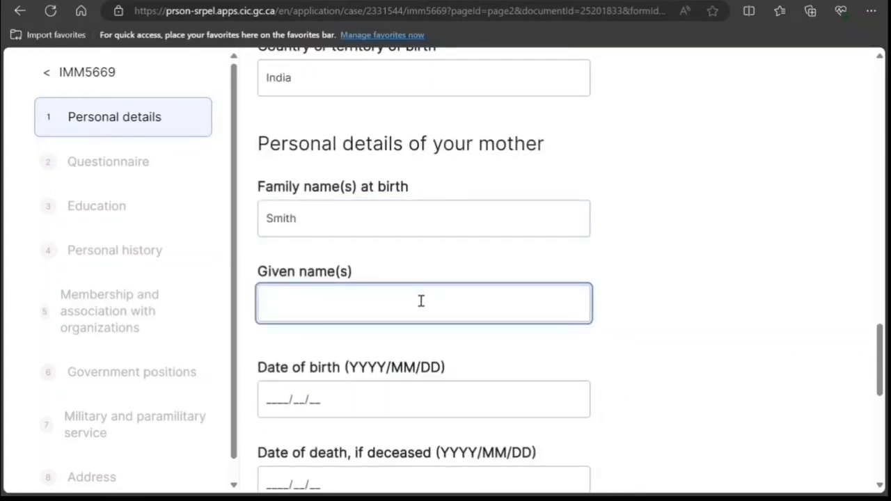
{"action": "scroll", "coordinate": [417, 300], "scroll_direction": "down", "scroll_amount": 2}
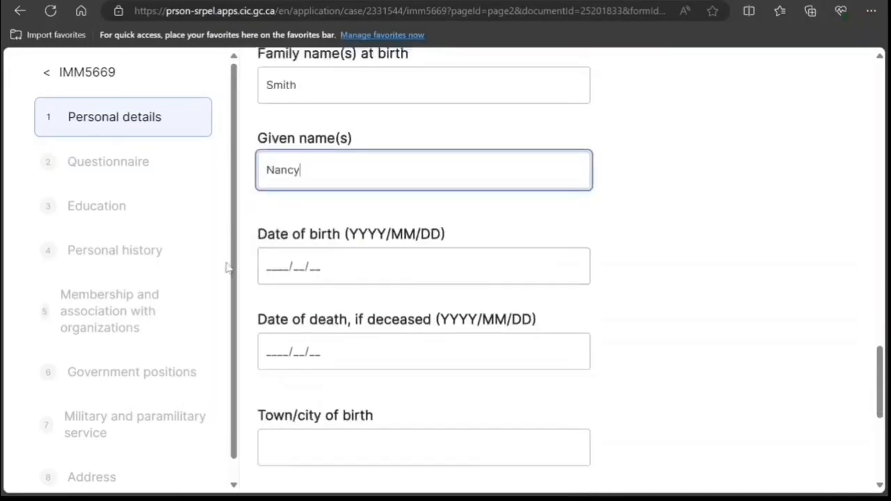
Step: Set the mother's date of birth to 1978/10/10
{"action": "left_click", "coordinate": [268, 267]}
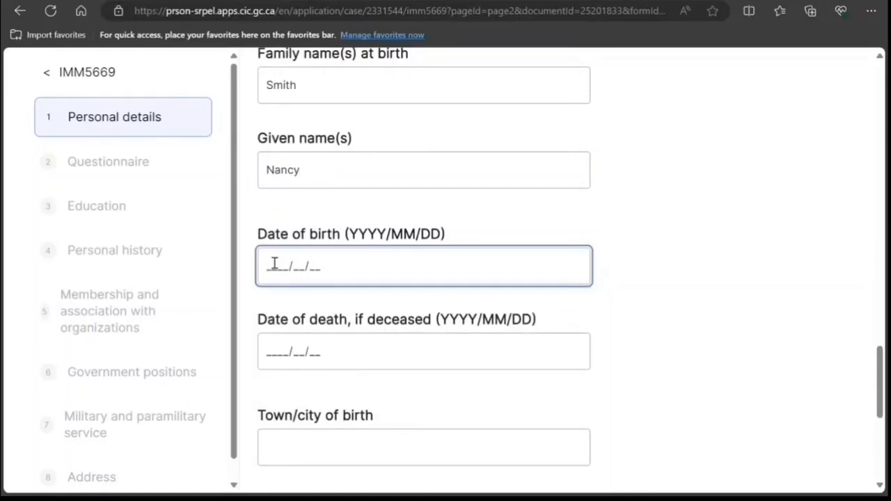
{"action": "type", "text": "1978/10/10"}
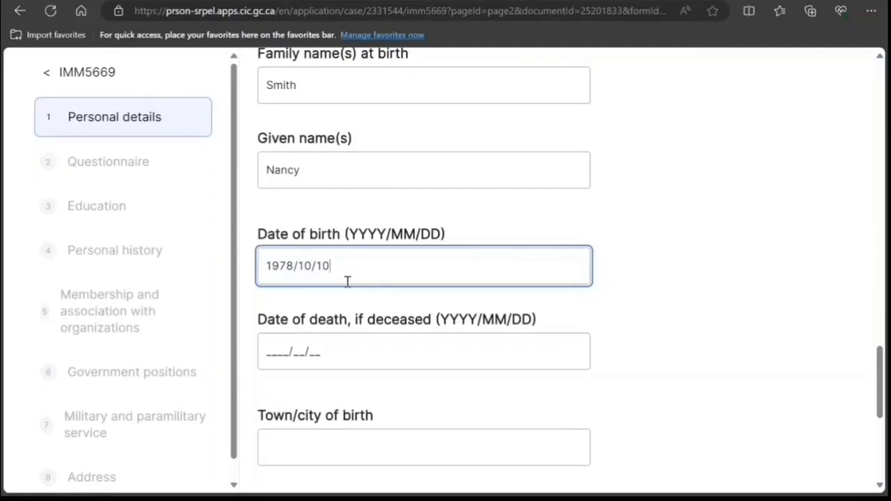
{"action": "scroll", "coordinate": [347, 281], "scroll_direction": "down", "scroll_amount": 3}
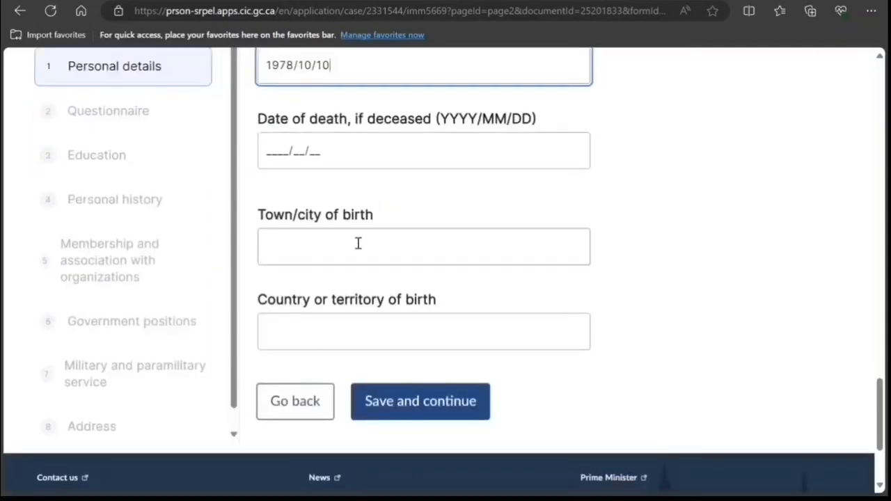
Step: Record the mother's birthplace as New Delhi, India and save the personal details
{"action": "left_click", "coordinate": [357, 243]}
{"action": "type", "text": "New Delhi"}
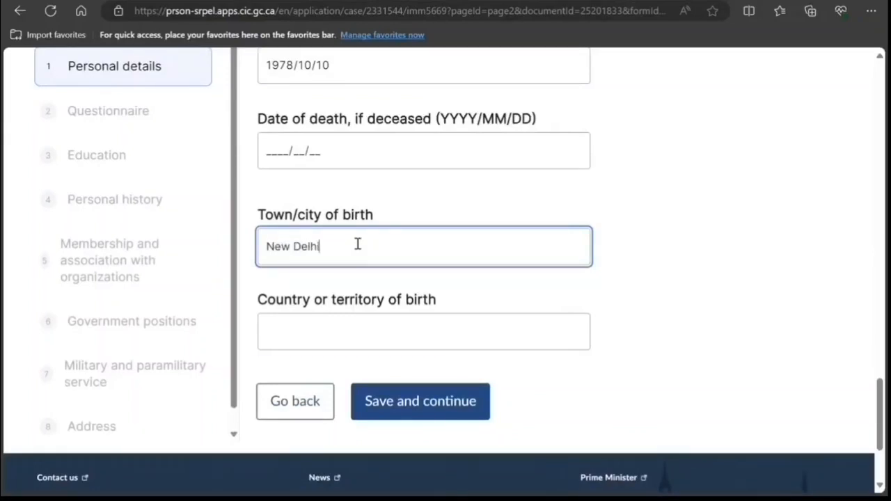
{"action": "key", "text": "Tab"}
{"action": "type", "text": "N"}
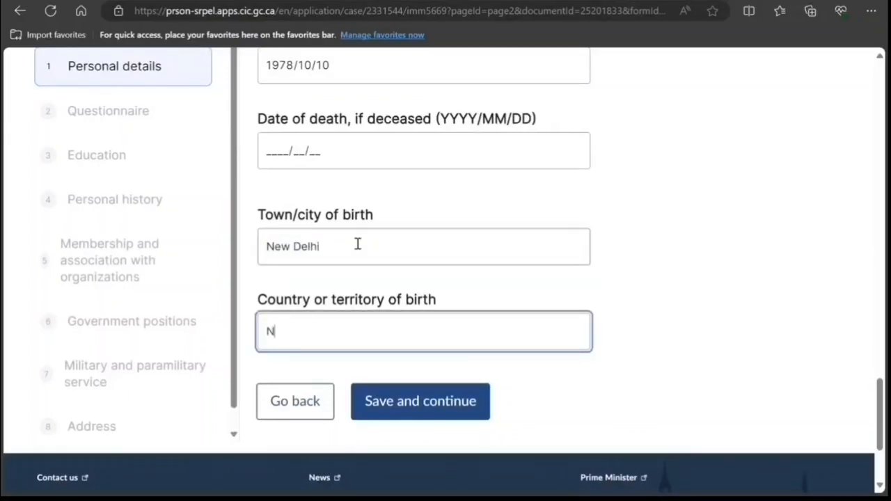
{"action": "type", "text": "ew"}
{"action": "key", "text": "BackSpace"}
{"action": "key", "text": "BackSpace"}
{"action": "left_click", "coordinate": [410, 400]}
Step: Answer No to questionnaire questions 1 through 5
{"action": "scroll", "coordinate": [409, 369], "scroll_direction": "down", "scroll_amount": 4}
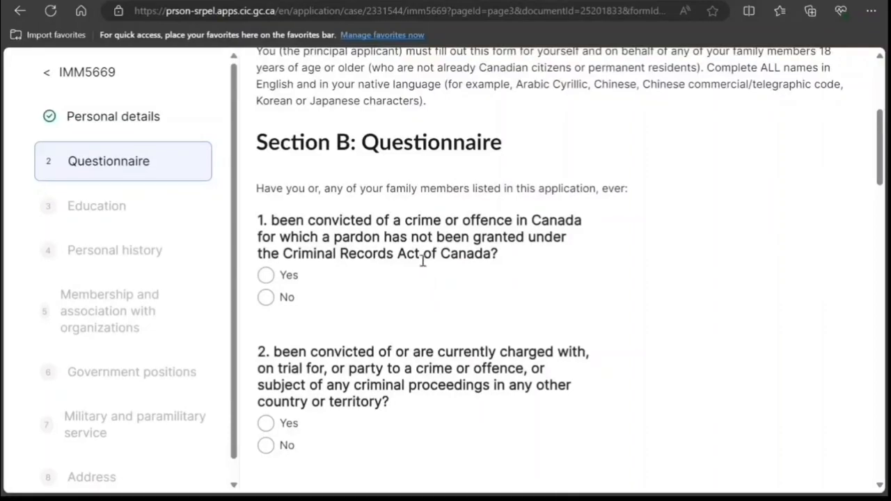
{"action": "left_click", "coordinate": [265, 297]}
{"action": "scroll", "coordinate": [302, 303], "scroll_direction": "down", "scroll_amount": 2}
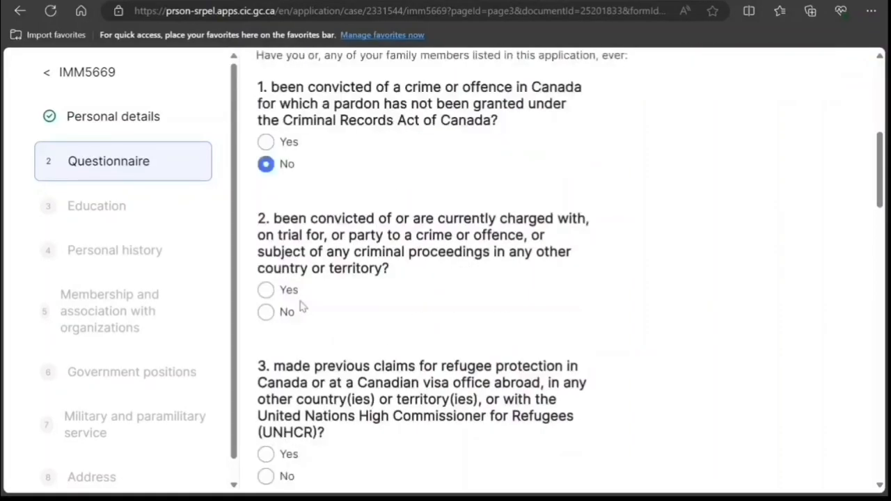
{"action": "left_click", "coordinate": [266, 312]}
{"action": "scroll", "coordinate": [354, 315], "scroll_direction": "down", "scroll_amount": 2}
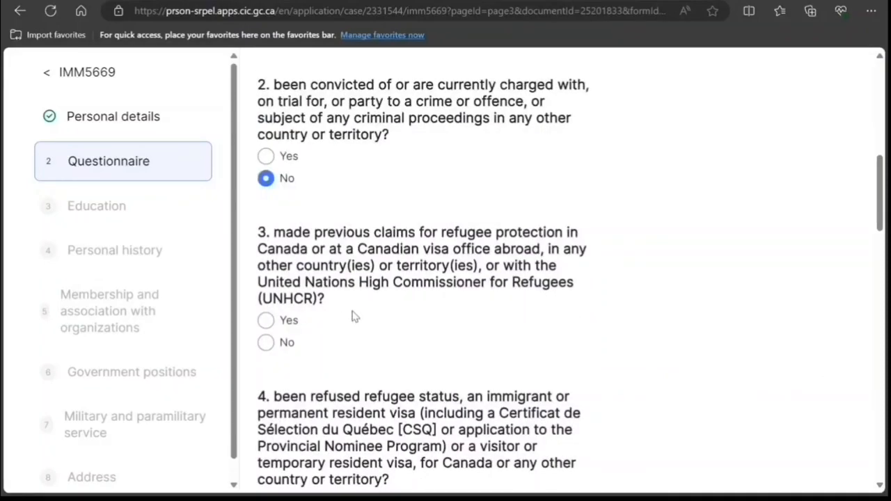
{"action": "left_click", "coordinate": [267, 348]}
{"action": "scroll", "coordinate": [267, 352], "scroll_direction": "down", "scroll_amount": 4}
{"action": "left_click", "coordinate": [285, 255]}
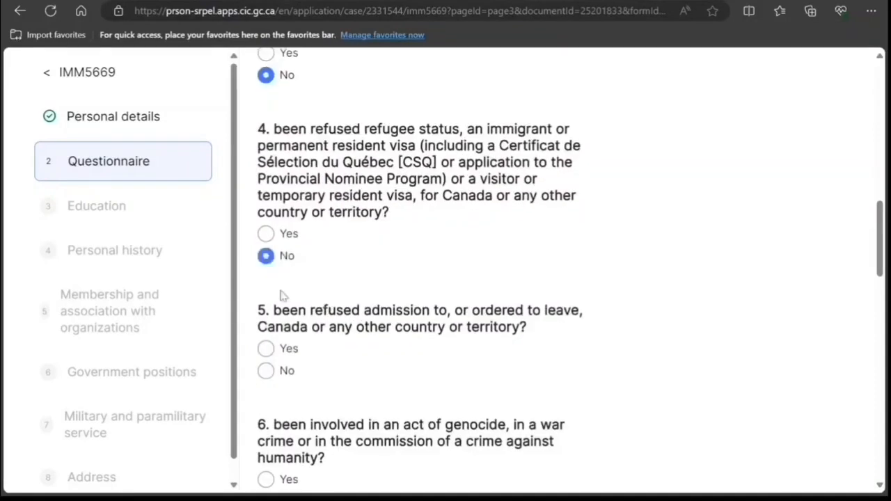
{"action": "left_click", "coordinate": [266, 374]}
{"action": "scroll", "coordinate": [278, 313], "scroll_direction": "down", "scroll_amount": 4}
Step: Answer No to questions 6 through 11 and save the questionnaire
{"action": "left_click", "coordinate": [267, 237]}
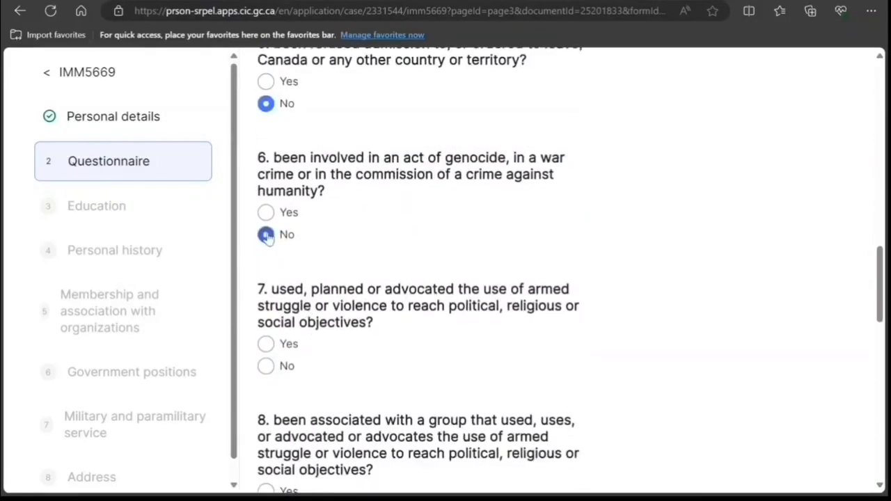
{"action": "left_click", "coordinate": [265, 366]}
{"action": "scroll", "coordinate": [278, 369], "scroll_direction": "down", "scroll_amount": 3}
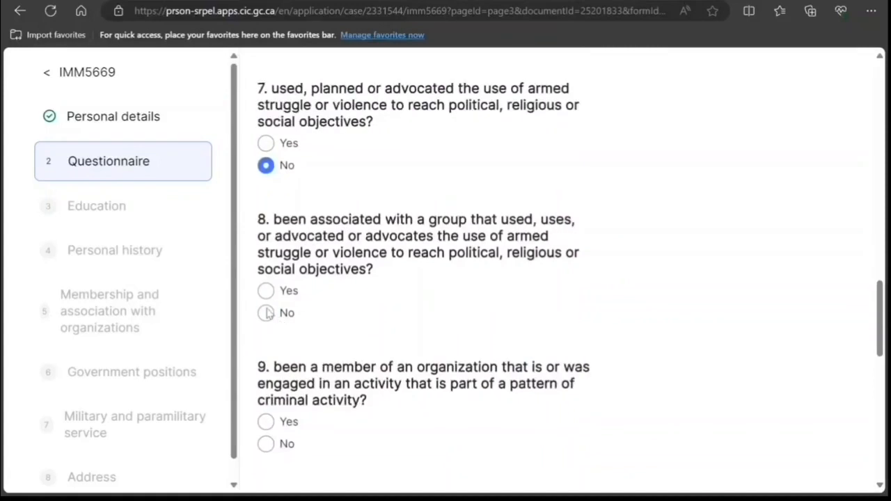
{"action": "left_click", "coordinate": [266, 313]}
{"action": "left_click", "coordinate": [265, 444]}
{"action": "scroll", "coordinate": [334, 383], "scroll_direction": "down", "scroll_amount": 4}
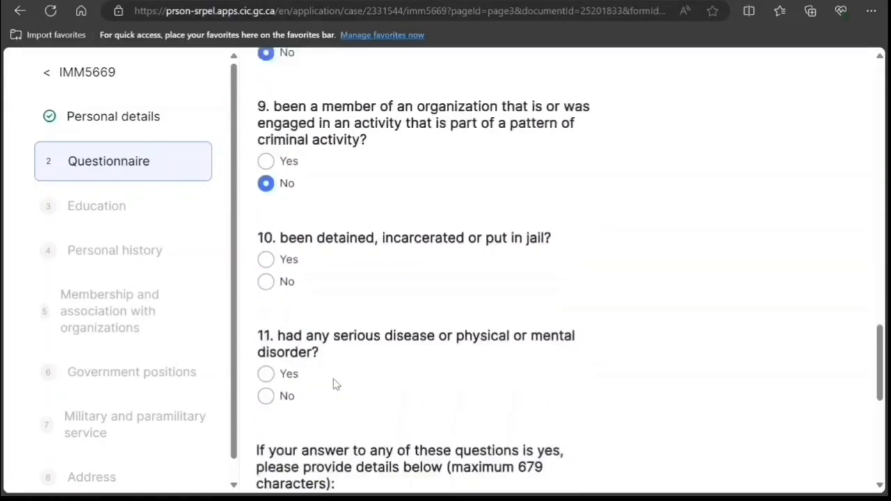
{"action": "left_click", "coordinate": [266, 275]}
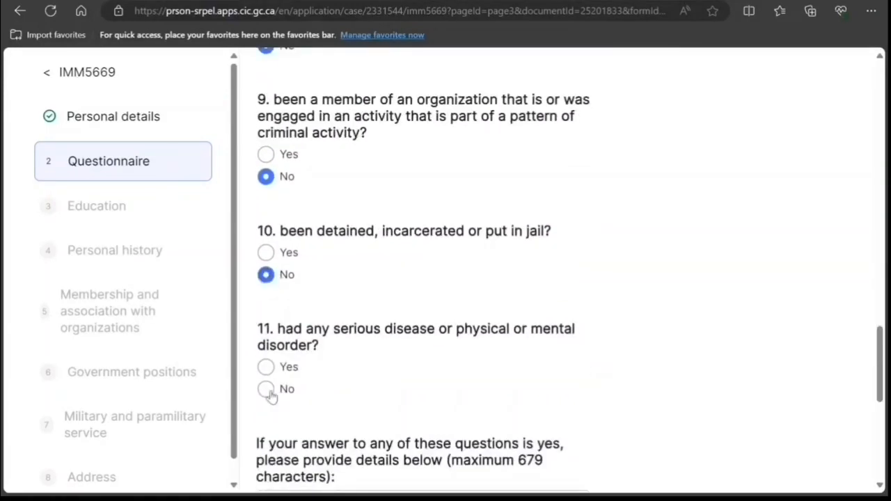
{"action": "left_click", "coordinate": [265, 388]}
{"action": "scroll", "coordinate": [299, 388], "scroll_direction": "down", "scroll_amount": 4}
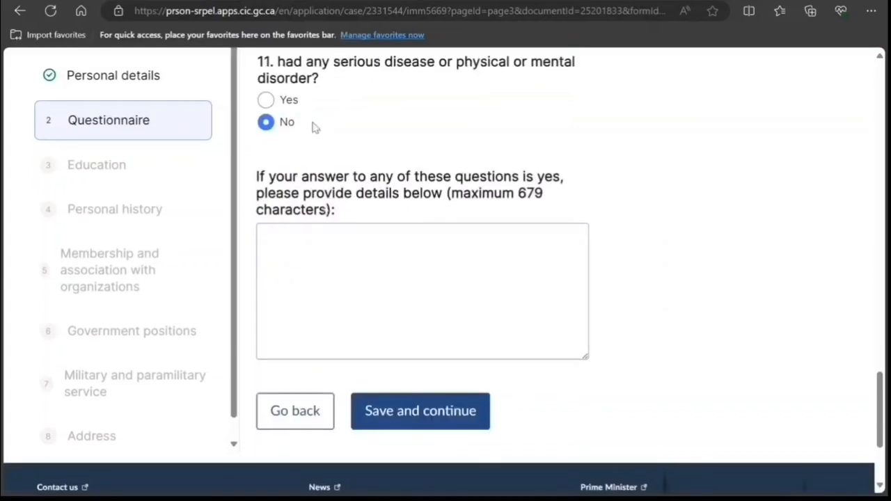
{"action": "left_click", "coordinate": [452, 416]}
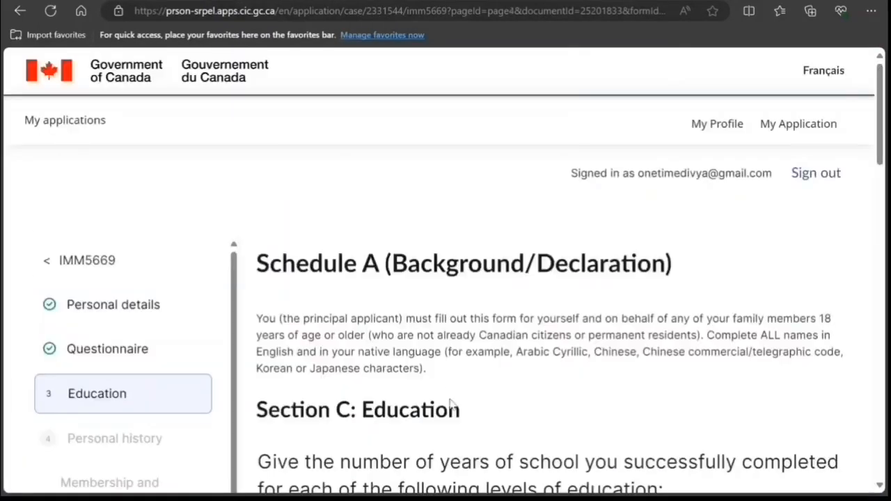
{"action": "scroll", "coordinate": [451, 404], "scroll_direction": "down", "scroll_amount": 4}
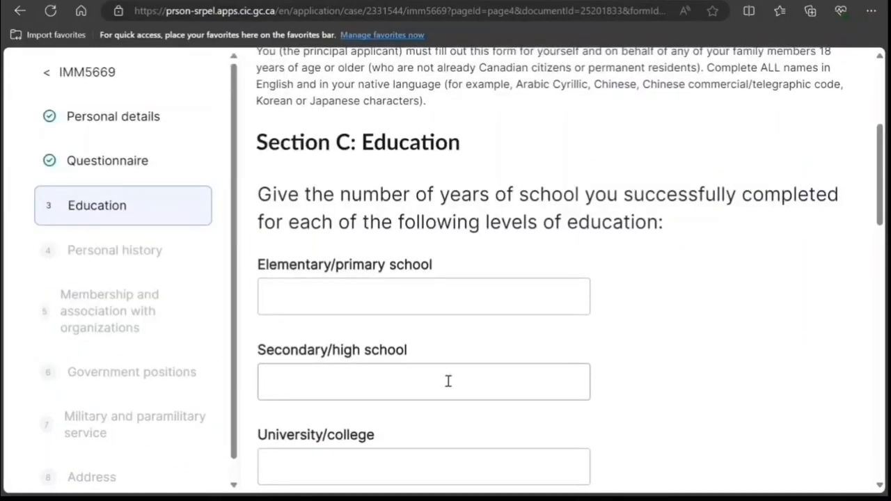
{"action": "scroll", "coordinate": [448, 381], "scroll_direction": "down", "scroll_amount": 2}
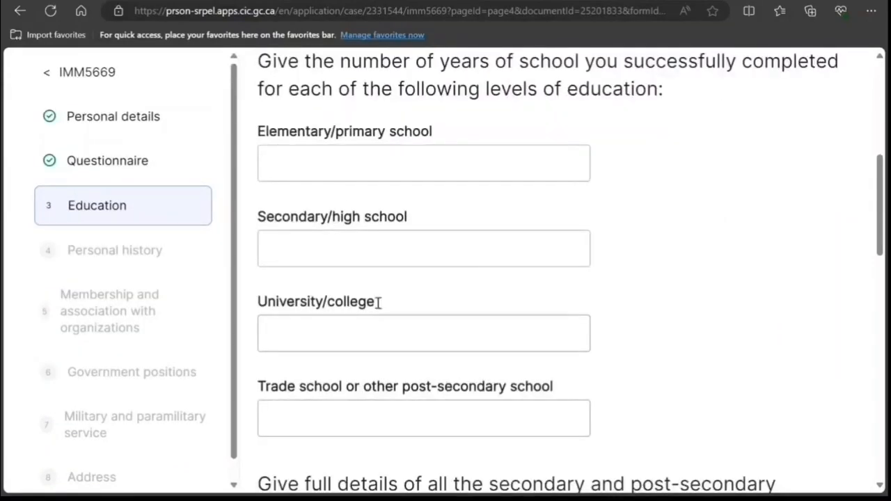
{"action": "left_click", "coordinate": [336, 161]}
{"action": "type", "text": "5"}
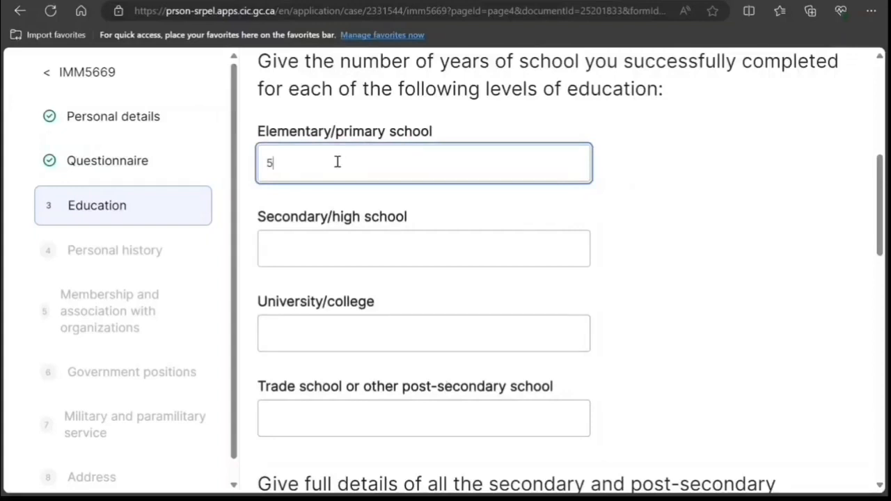
{"action": "left_click", "coordinate": [299, 241]}
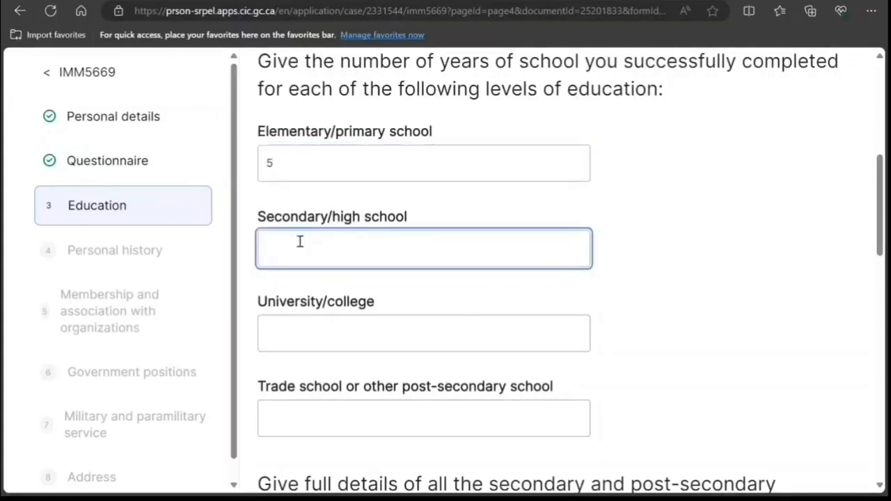
{"action": "left_click", "coordinate": [363, 332]}
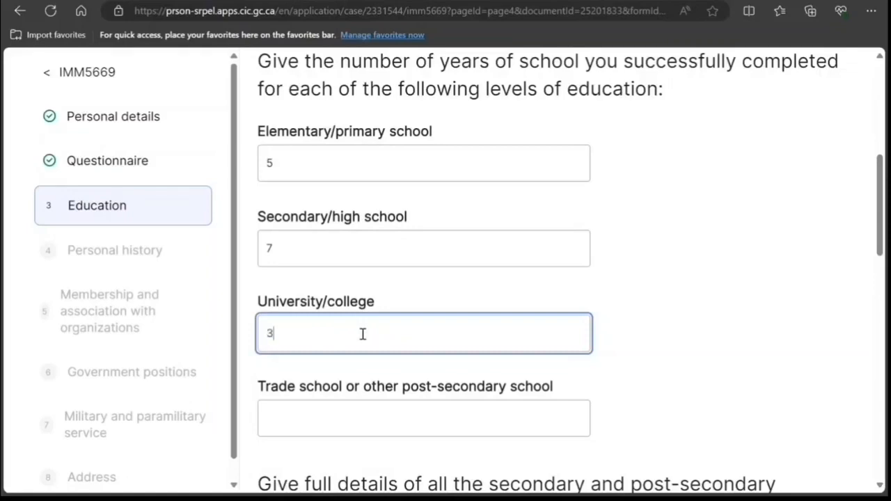
{"action": "type", "text": "3"}
{"action": "scroll", "coordinate": [363, 333], "scroll_direction": "down", "scroll_amount": 3}
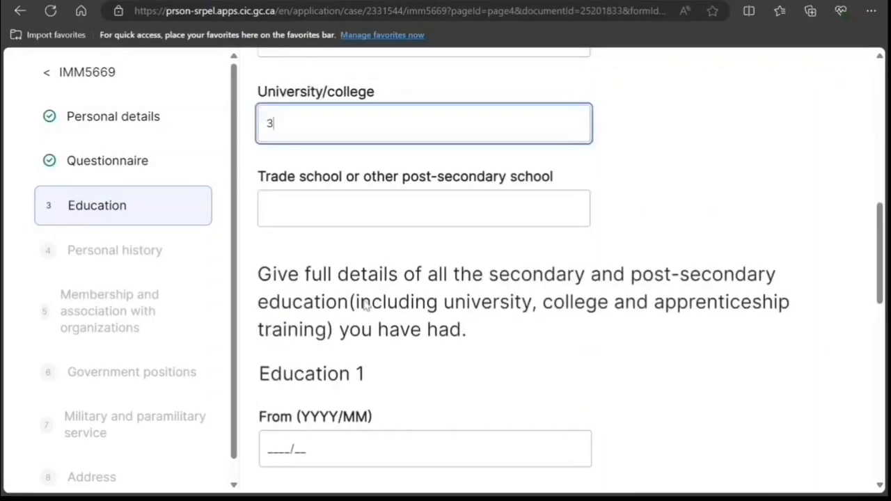
{"action": "scroll", "coordinate": [365, 304], "scroll_direction": "up", "scroll_amount": 4}
{"action": "scroll", "coordinate": [364, 300], "scroll_direction": "down", "scroll_amount": 5}
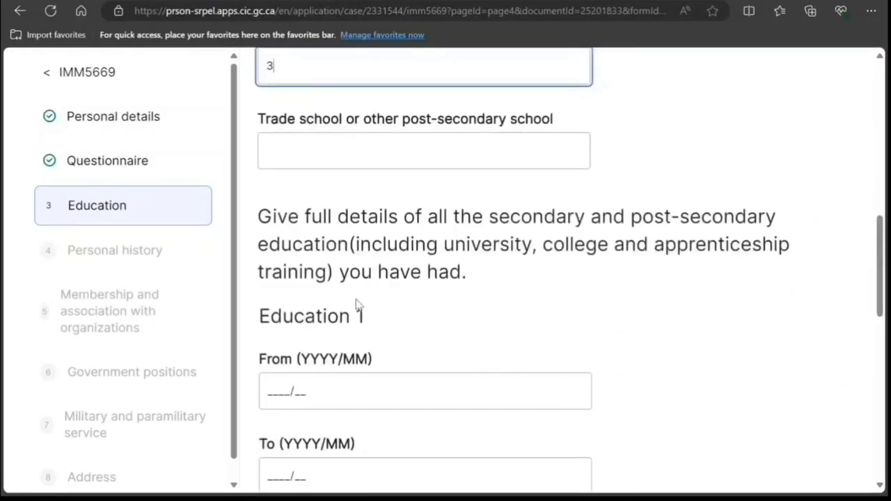
{"action": "scroll", "coordinate": [465, 252], "scroll_direction": "up", "scroll_amount": 5}
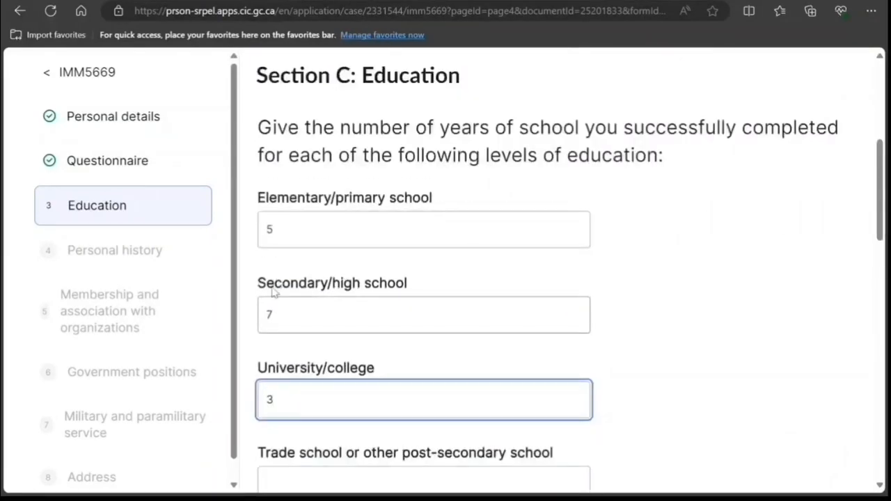
{"action": "scroll", "coordinate": [324, 370], "scroll_direction": "down", "scroll_amount": 2}
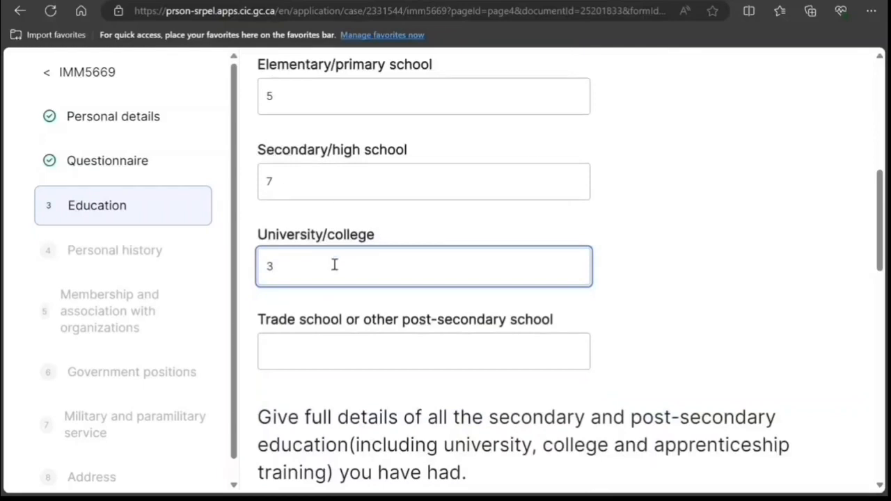
{"action": "scroll", "coordinate": [344, 291], "scroll_direction": "down", "scroll_amount": 7}
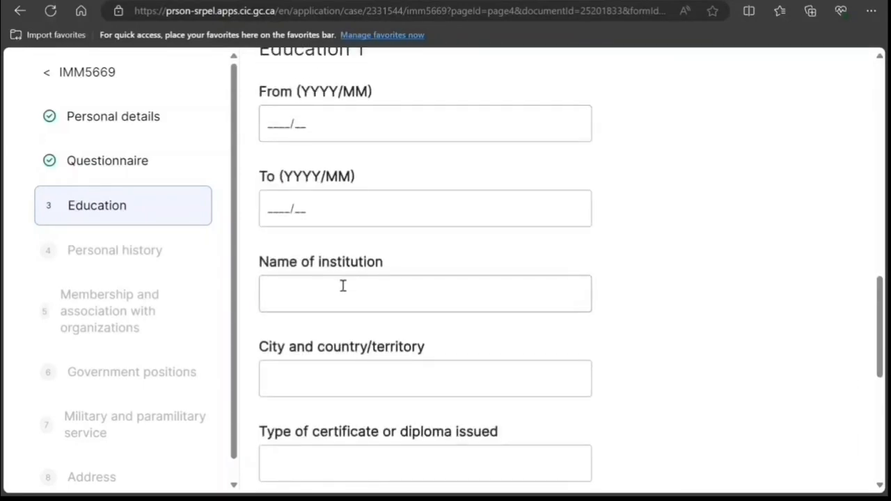
{"action": "scroll", "coordinate": [356, 277], "scroll_direction": "down", "scroll_amount": 4}
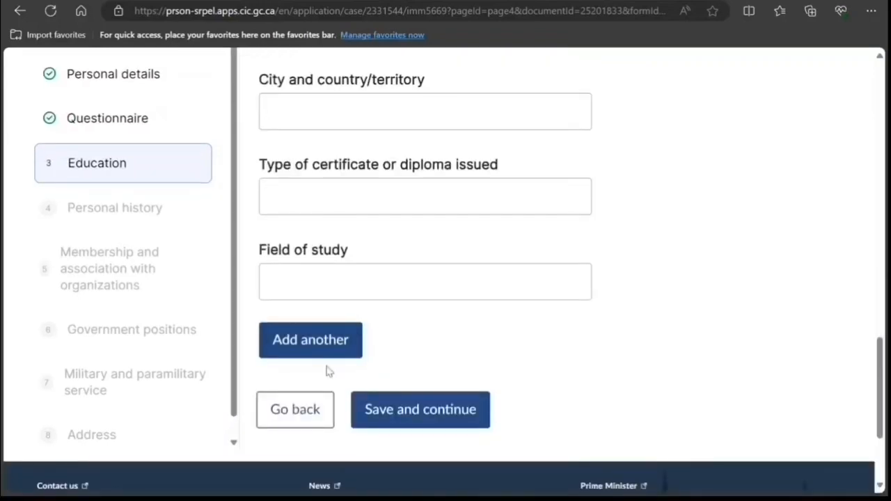
{"action": "scroll", "coordinate": [361, 312], "scroll_direction": "up", "scroll_amount": 6}
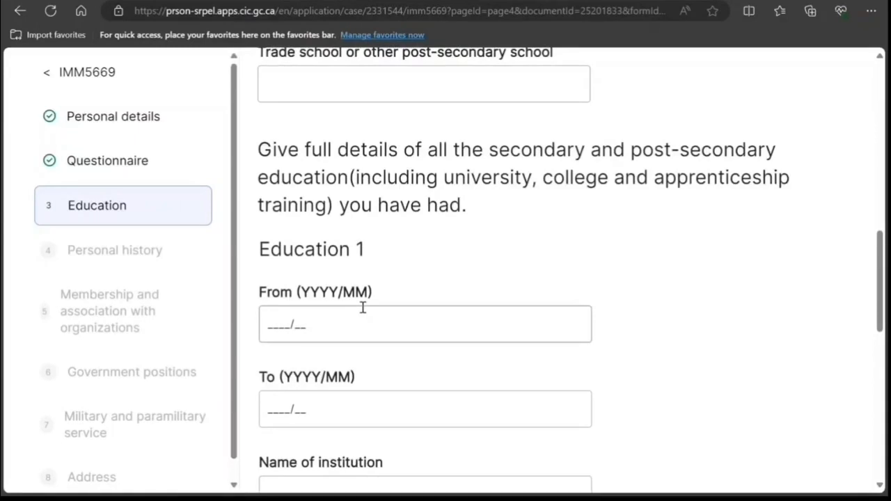
Step: Set the history entry's To date 2020/01, activity Studying, city New Delhi India
{"action": "type", "text": "2"}
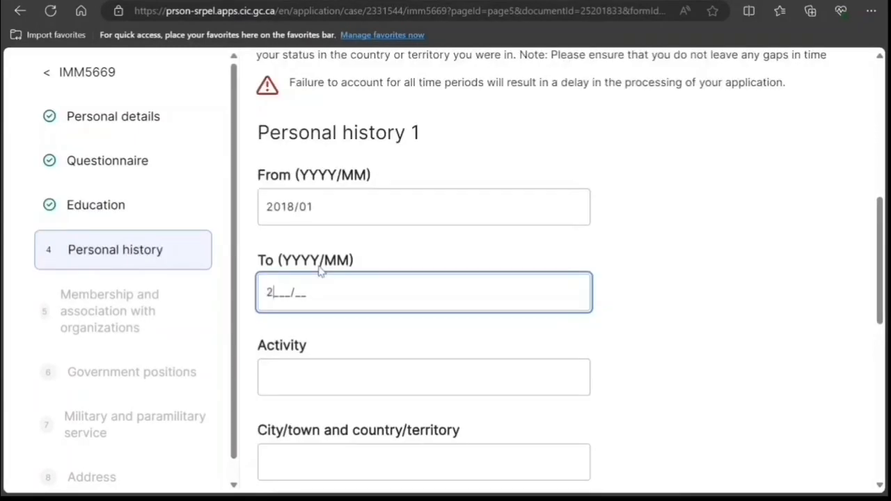
{"action": "type", "text": "0"}
{"action": "type", "text": "20/01"}
{"action": "left_click", "coordinate": [401, 381]}
{"action": "type", "text": "S"}
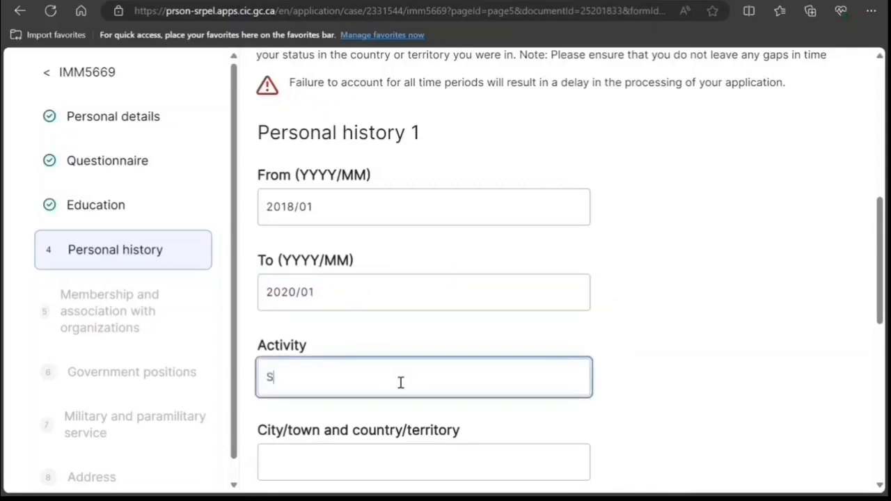
{"action": "type", "text": "tudying"}
{"action": "scroll", "coordinate": [522, 341], "scroll_direction": "down", "scroll_amount": 3}
{"action": "left_click", "coordinate": [423, 266]}
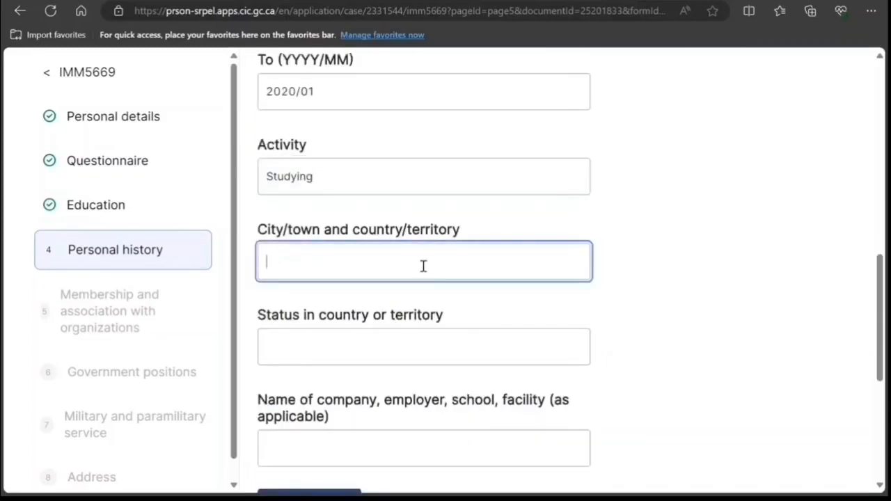
{"action": "type", "text": "New Delhi In"}
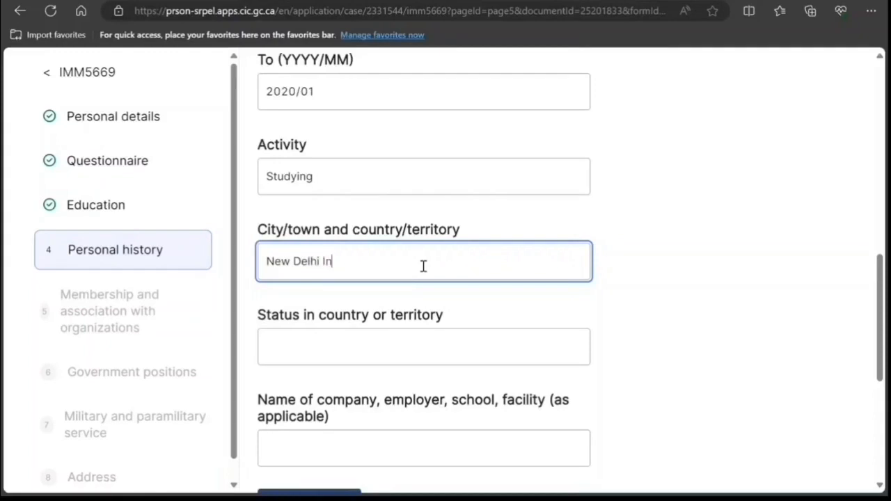
{"action": "type", "text": "dia"}
Step: Enter status Citizen and placeholder school name 'nnknn kknnkn', then add another history entry
{"action": "left_click", "coordinate": [413, 348]}
{"action": "type", "text": "Citizen"}
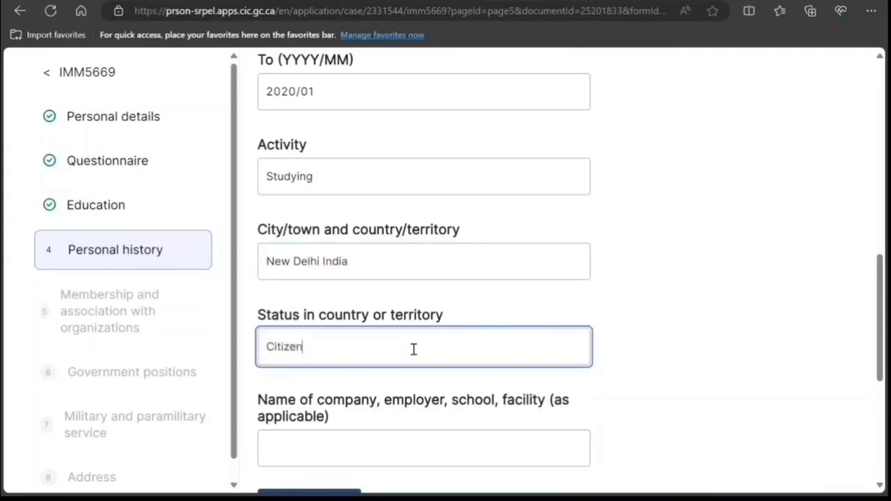
{"action": "scroll", "coordinate": [418, 327], "scroll_direction": "down", "scroll_amount": 2}
{"action": "left_click", "coordinate": [407, 314]}
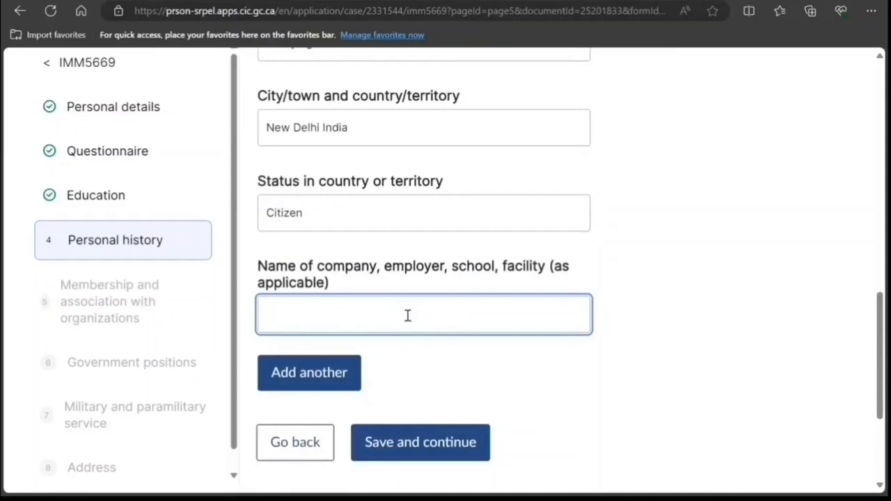
{"action": "type", "text": "nnknn kknnkn"}
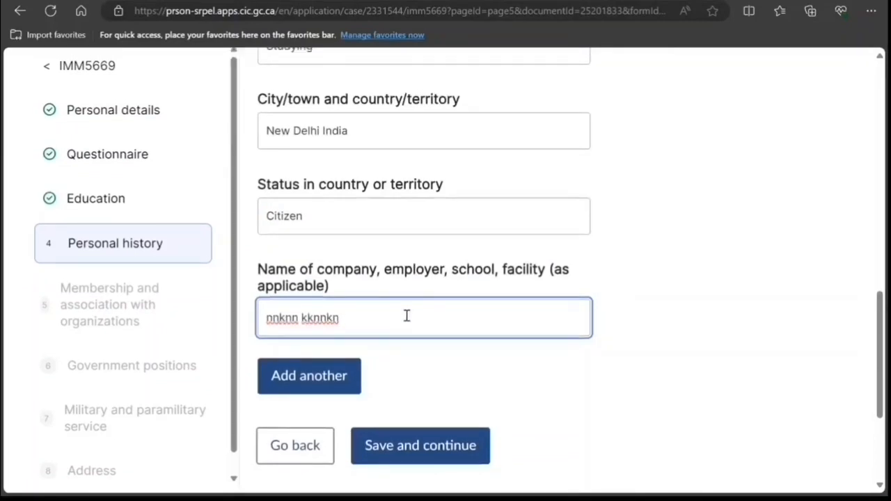
{"action": "scroll", "coordinate": [407, 315], "scroll_direction": "up", "scroll_amount": 3}
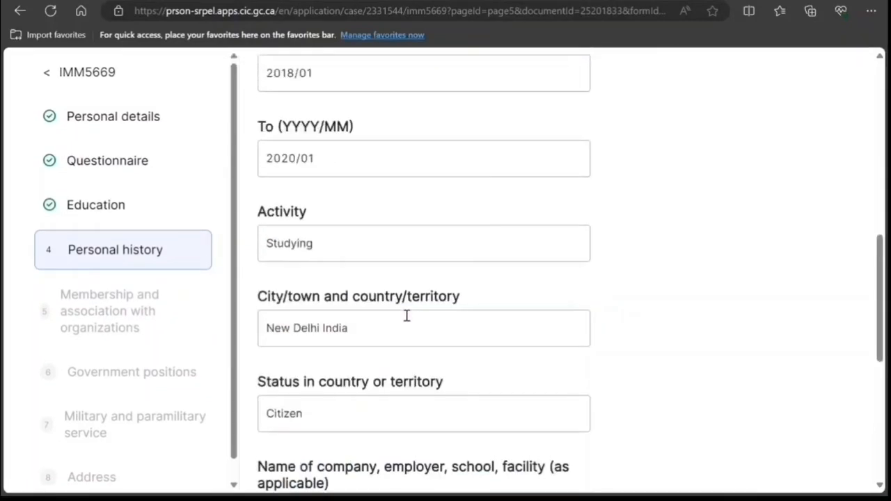
{"action": "scroll", "coordinate": [406, 314], "scroll_direction": "down", "scroll_amount": 3}
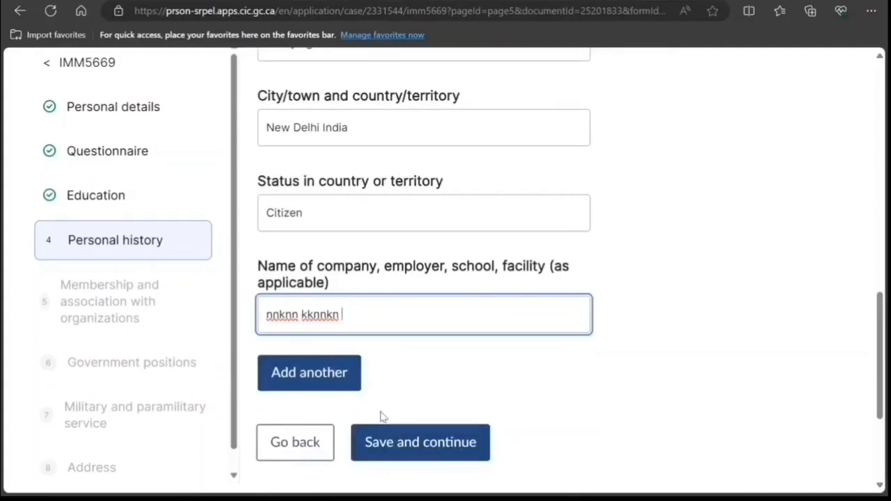
{"action": "left_click", "coordinate": [352, 386]}
{"action": "scroll", "coordinate": [384, 338], "scroll_direction": "up", "scroll_amount": 10}
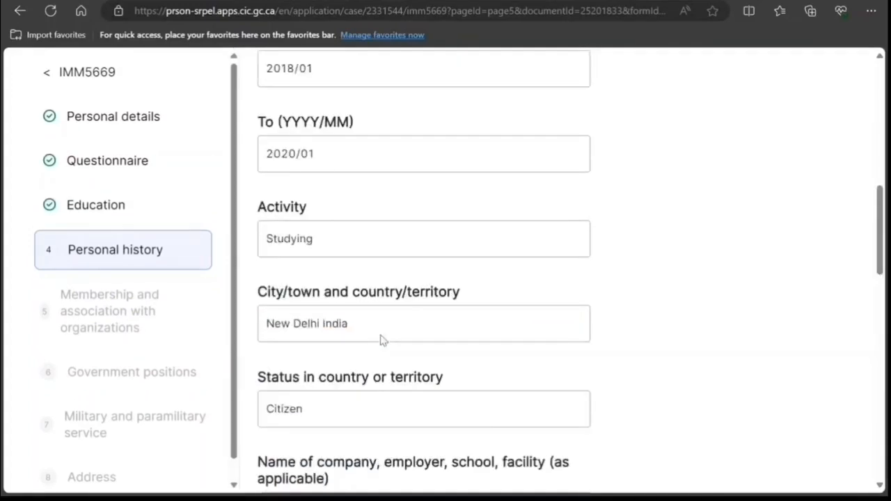
Step: Change the history entry's From date to 2020/02
{"action": "scroll", "coordinate": [381, 339], "scroll_direction": "down", "scroll_amount": 1}
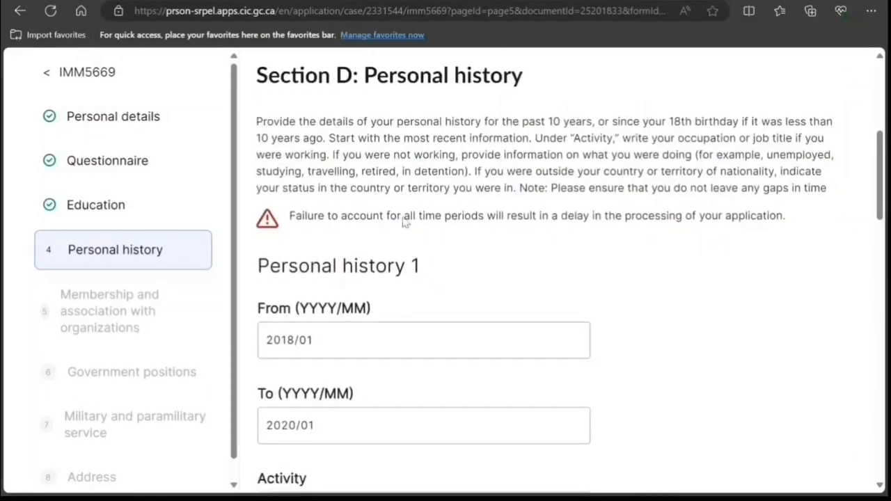
{"action": "scroll", "coordinate": [367, 275], "scroll_direction": "down", "scroll_amount": 2}
{"action": "scroll", "coordinate": [366, 281], "scroll_direction": "up", "scroll_amount": 4}
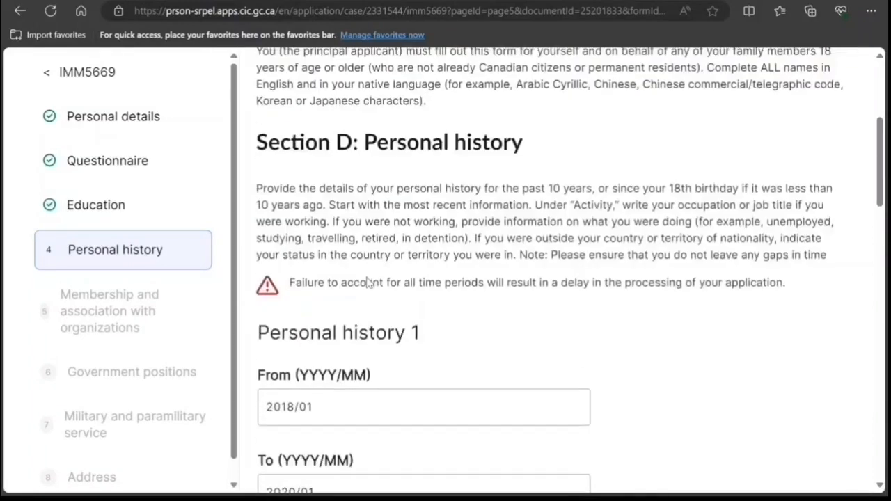
{"action": "scroll", "coordinate": [366, 280], "scroll_direction": "down", "scroll_amount": 4}
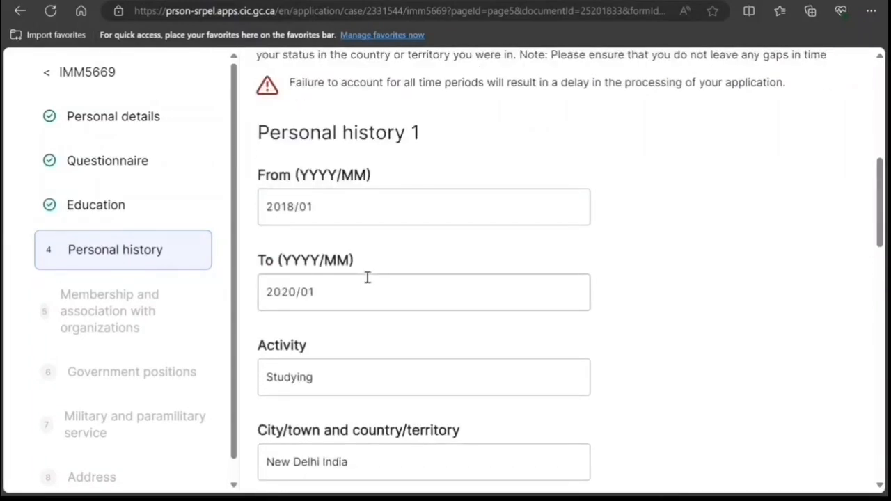
{"action": "scroll", "coordinate": [349, 254], "scroll_direction": "up", "scroll_amount": 2}
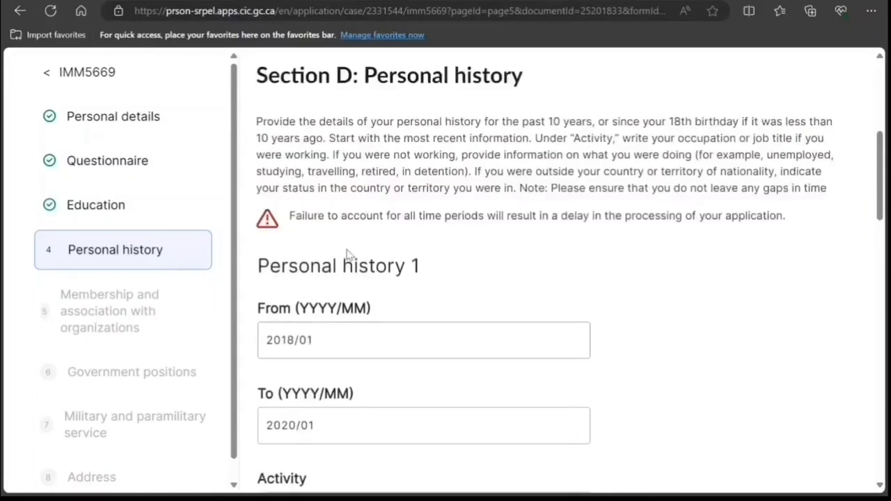
{"action": "left_click_drag", "start_coordinate": [294, 340], "coordinate": [281, 341]}
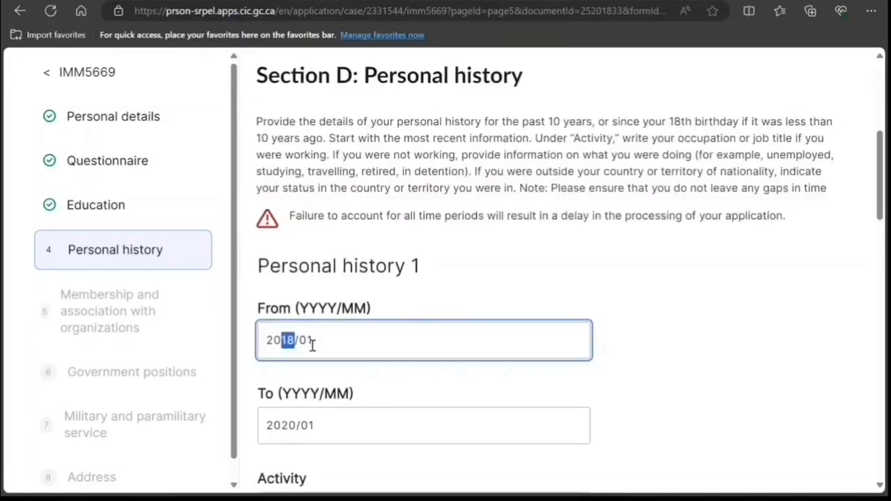
{"action": "type", "text": "2020/"}
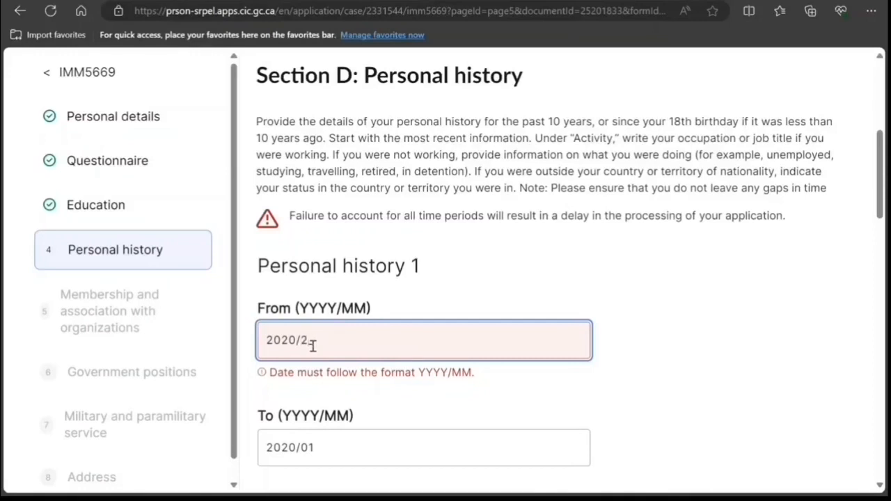
{"action": "key", "text": "BackSpace"}
{"action": "type", "text": "0/02"}
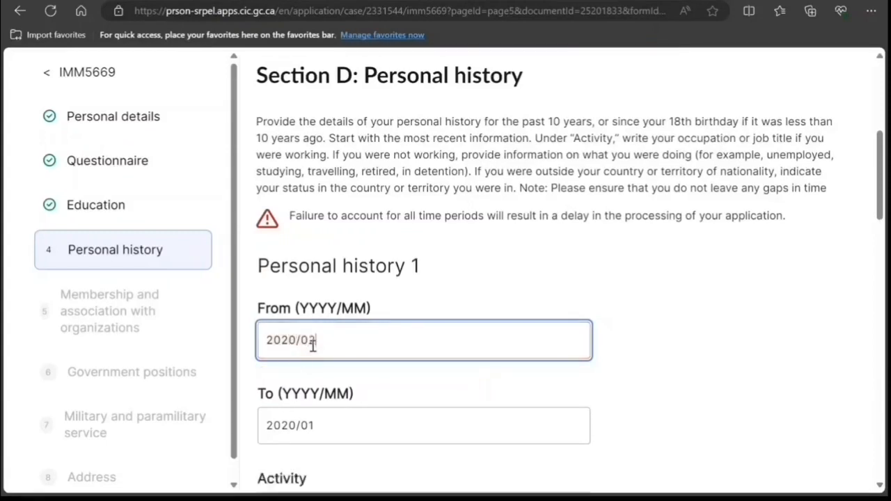
Step: Clear the To date so the entry has no end date
{"action": "scroll", "coordinate": [334, 351], "scroll_direction": "down", "scroll_amount": 1}
{"action": "left_click_drag", "start_coordinate": [324, 357], "coordinate": [286, 366]}
{"action": "key", "text": "BackSpace"}
{"action": "type", "text": "4"}
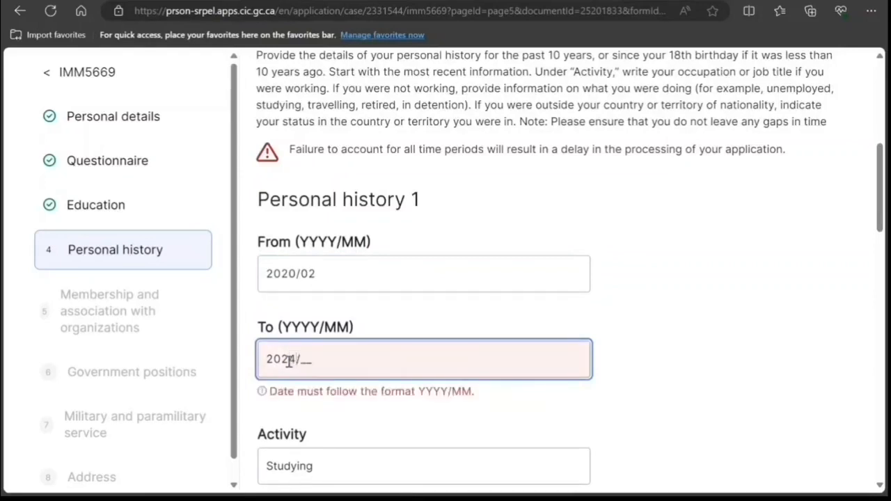
{"action": "left_click_drag", "start_coordinate": [342, 357], "coordinate": [236, 364]}
{"action": "key", "text": "BackSpace"}
Step: Replace the activity Studying with Working and save the personal history
{"action": "left_click", "coordinate": [422, 411]}
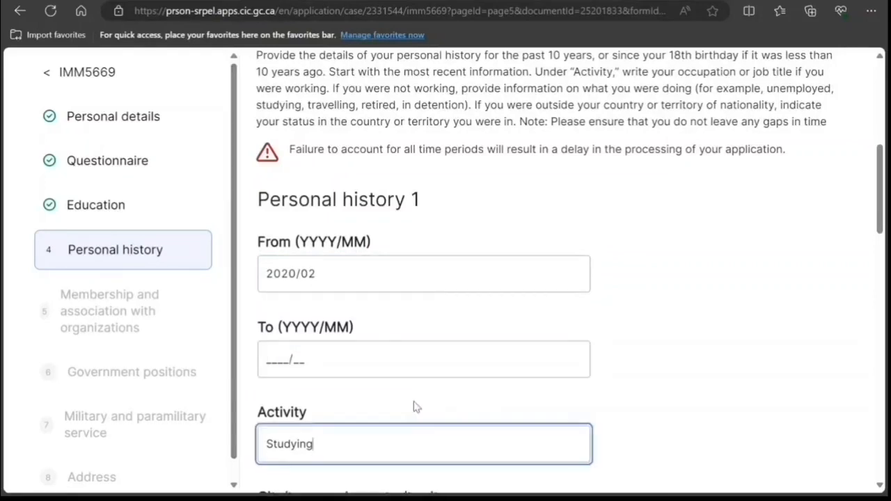
{"action": "scroll", "coordinate": [362, 354], "scroll_direction": "down", "scroll_amount": 2}
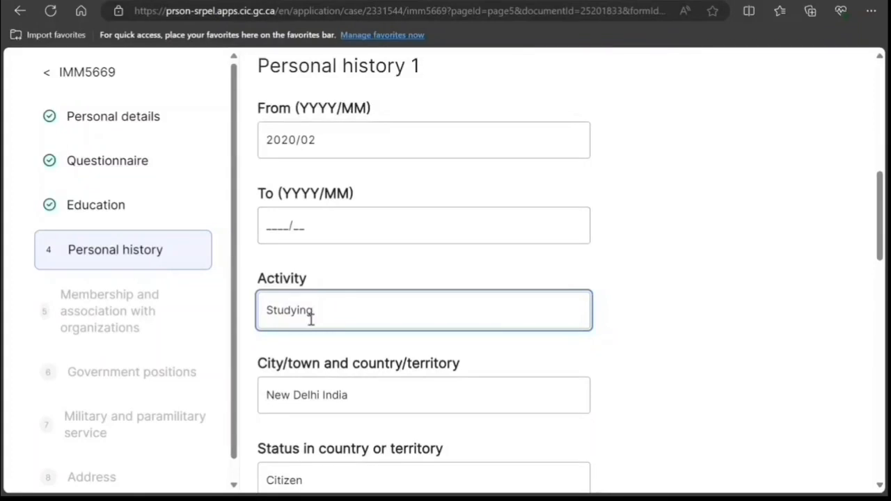
{"action": "left_click_drag", "start_coordinate": [311, 311], "coordinate": [256, 322]}
{"action": "type", "text": "Working"}
{"action": "scroll", "coordinate": [306, 292], "scroll_direction": "down", "scroll_amount": 2}
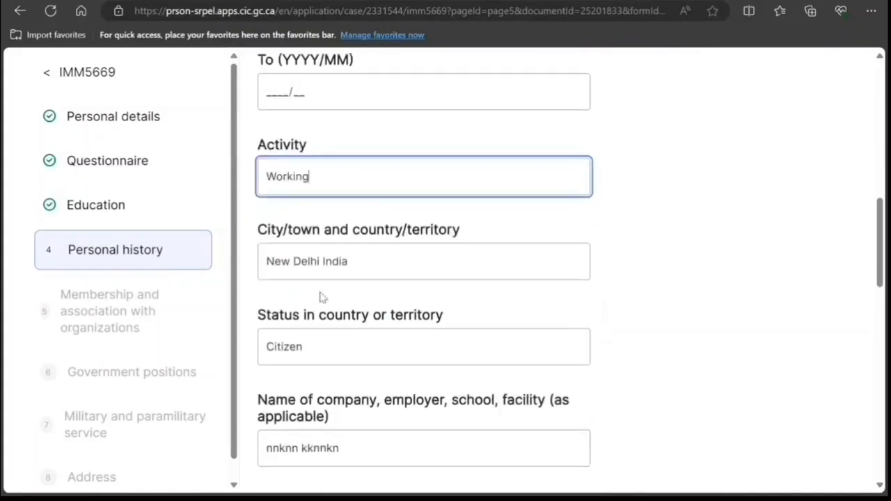
{"action": "scroll", "coordinate": [319, 360], "scroll_direction": "down", "scroll_amount": 1}
{"action": "scroll", "coordinate": [327, 338], "scroll_direction": "down", "scroll_amount": 1}
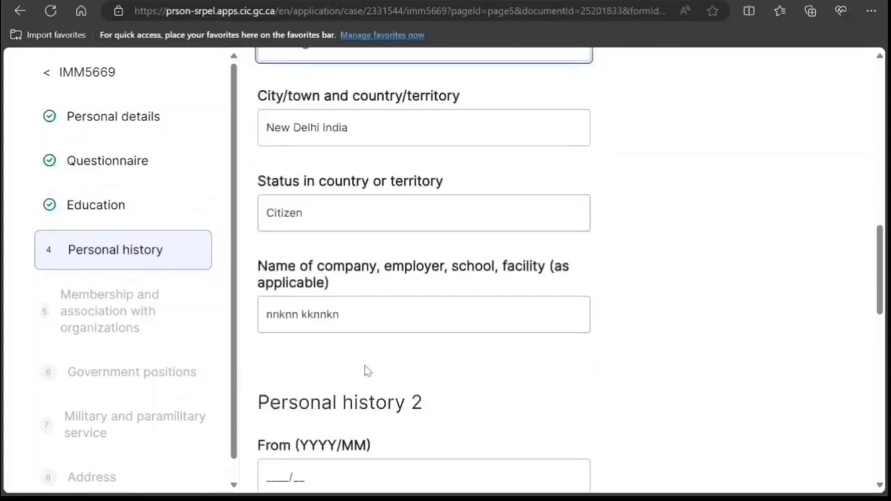
{"action": "scroll", "coordinate": [364, 370], "scroll_direction": "down", "scroll_amount": 3}
{"action": "scroll", "coordinate": [313, 264], "scroll_direction": "up", "scroll_amount": 10}
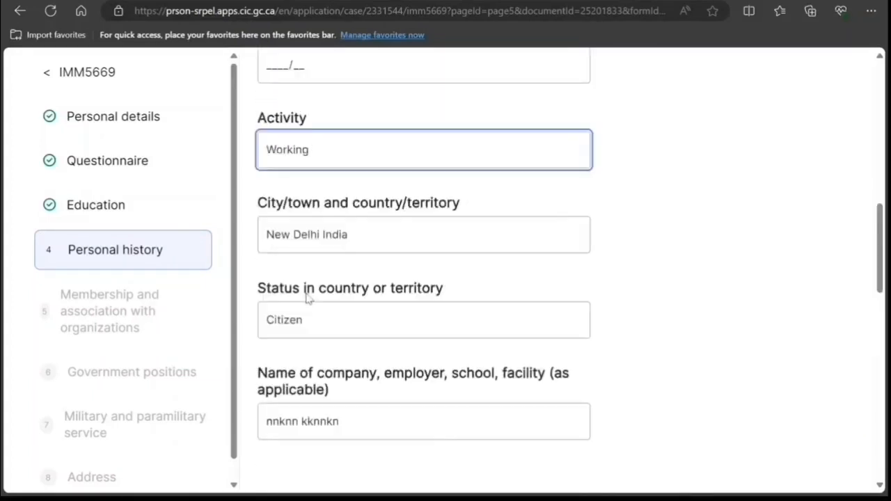
{"action": "scroll", "coordinate": [310, 367], "scroll_direction": "down", "scroll_amount": 5}
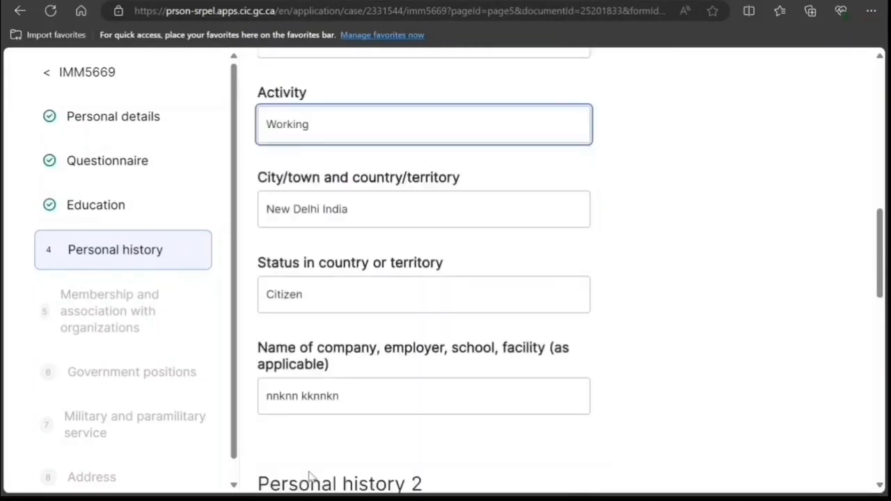
{"action": "scroll", "coordinate": [308, 469], "scroll_direction": "up", "scroll_amount": 1}
{"action": "scroll", "coordinate": [310, 463], "scroll_direction": "down", "scroll_amount": 4}
{"action": "scroll", "coordinate": [310, 463], "scroll_direction": "down", "scroll_amount": 9}
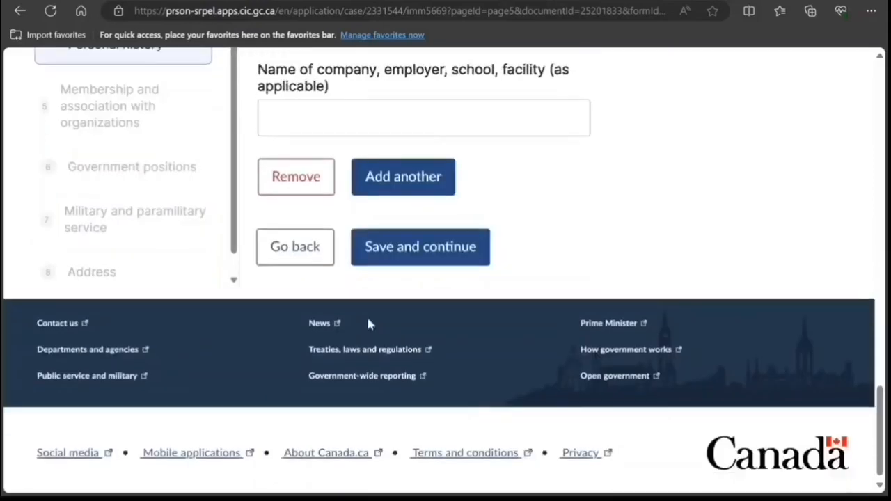
{"action": "left_click", "coordinate": [385, 252]}
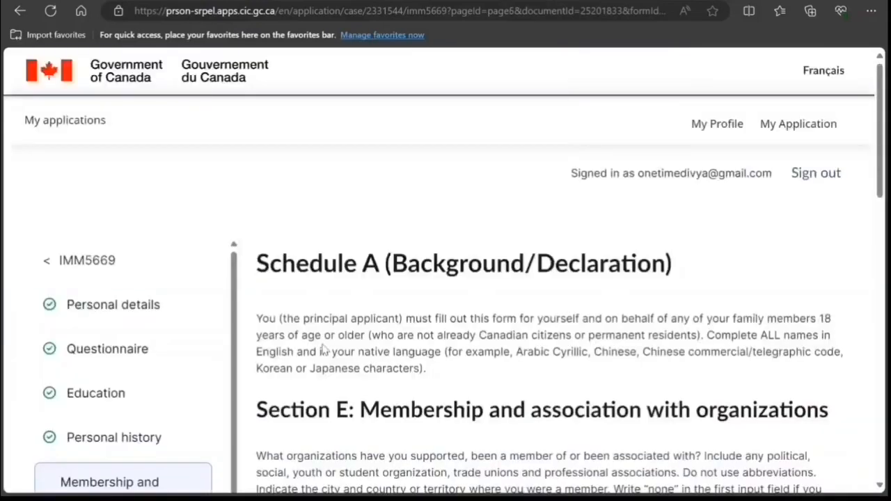
Step: Enter 'none' as the organization name for Membership 1
{"action": "scroll", "coordinate": [325, 351], "scroll_direction": "down", "scroll_amount": 1}
{"action": "scroll", "coordinate": [322, 350], "scroll_direction": "down", "scroll_amount": 3}
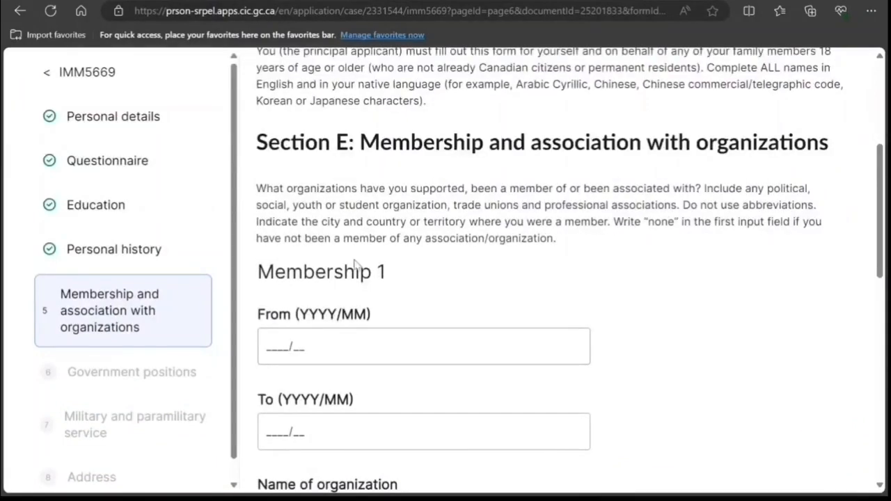
{"action": "scroll", "coordinate": [355, 262], "scroll_direction": "up", "scroll_amount": 2}
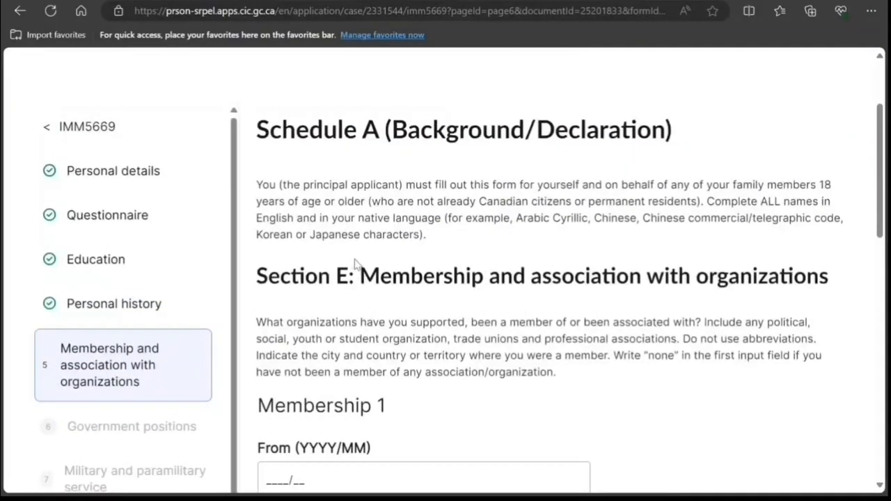
{"action": "scroll", "coordinate": [355, 262], "scroll_direction": "down", "scroll_amount": 2}
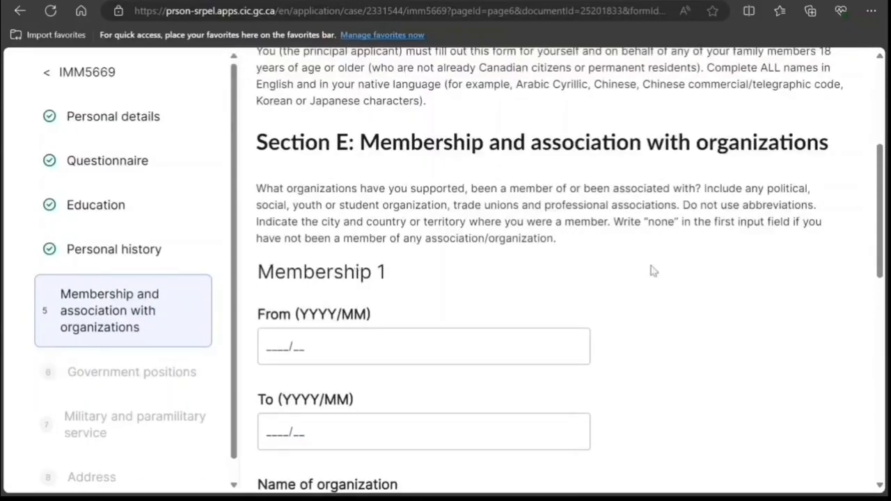
{"action": "scroll", "coordinate": [533, 293], "scroll_direction": "down", "scroll_amount": 1}
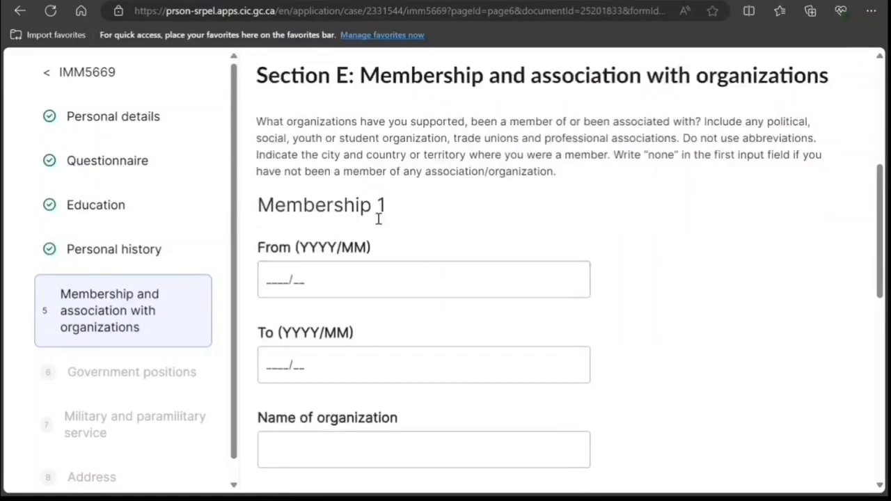
{"action": "scroll", "coordinate": [427, 320], "scroll_direction": "down", "scroll_amount": 2}
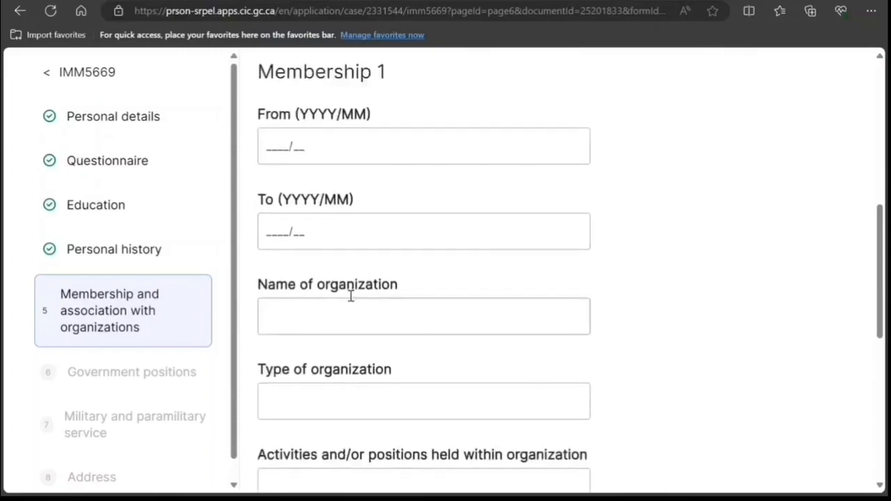
{"action": "left_click", "coordinate": [276, 148]}
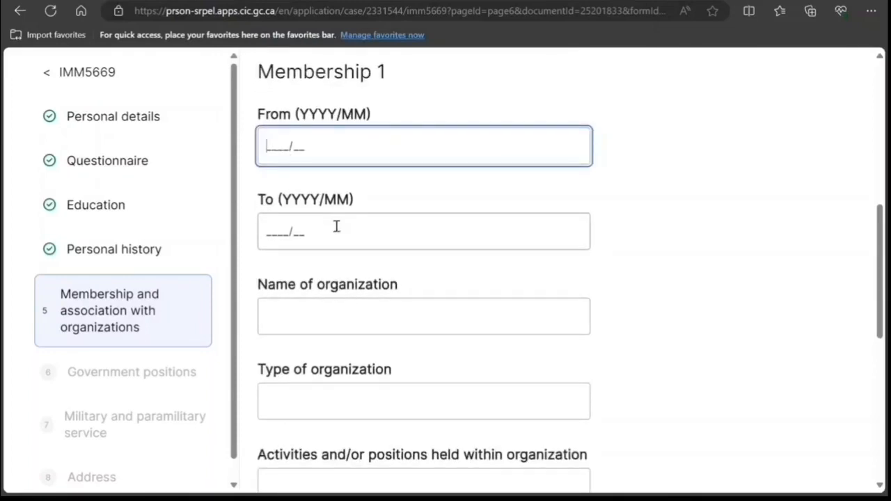
{"action": "left_click", "coordinate": [382, 312]}
{"action": "type", "text": "none"}
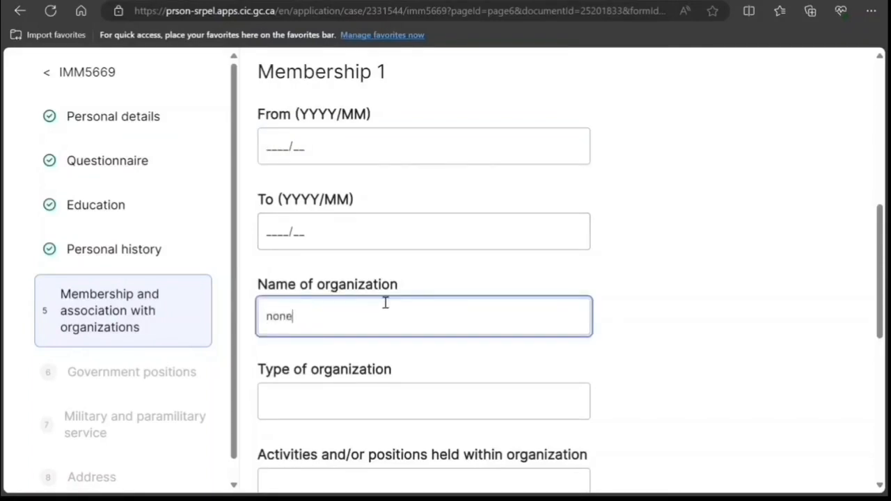
Step: Review the organization instructions, then save Section E and continue
{"action": "scroll", "coordinate": [364, 258], "scroll_direction": "up", "scroll_amount": 5}
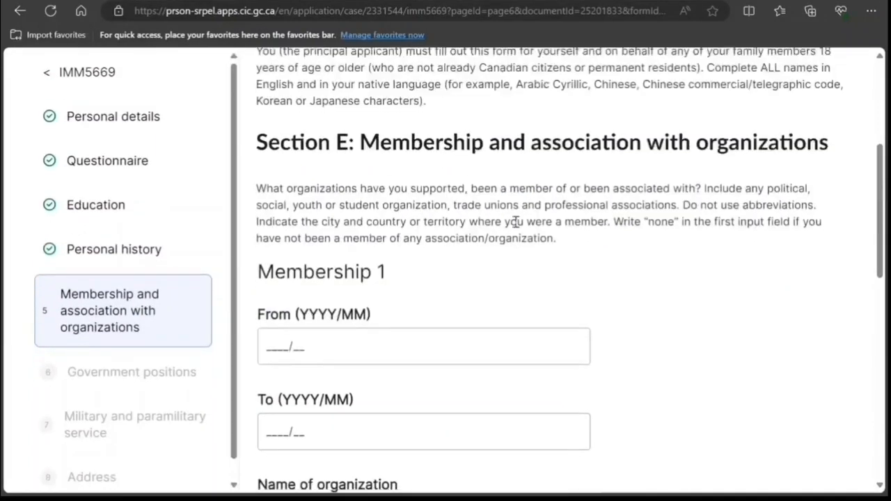
{"action": "left_click_drag", "start_coordinate": [325, 189], "coordinate": [591, 229]}
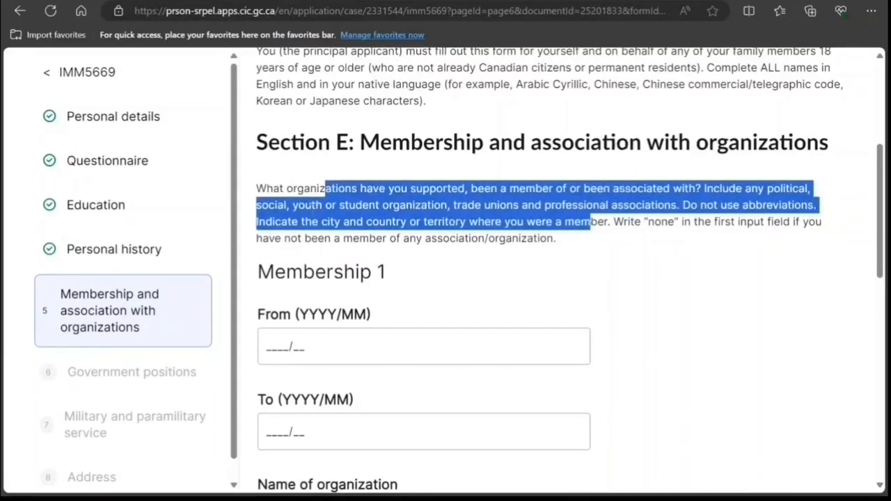
{"action": "left_click", "coordinate": [324, 234]}
{"action": "scroll", "coordinate": [428, 244], "scroll_direction": "down", "scroll_amount": 2}
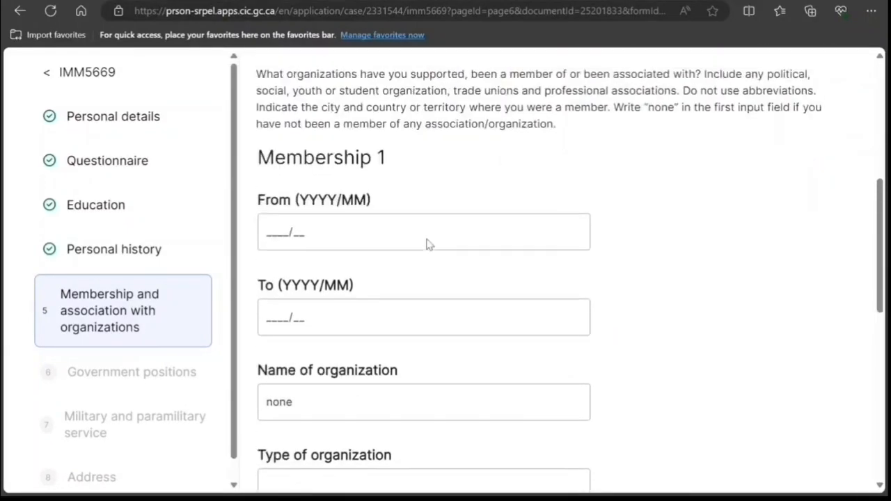
{"action": "scroll", "coordinate": [426, 247], "scroll_direction": "up", "scroll_amount": 1}
{"action": "scroll", "coordinate": [421, 249], "scroll_direction": "down", "scroll_amount": 5}
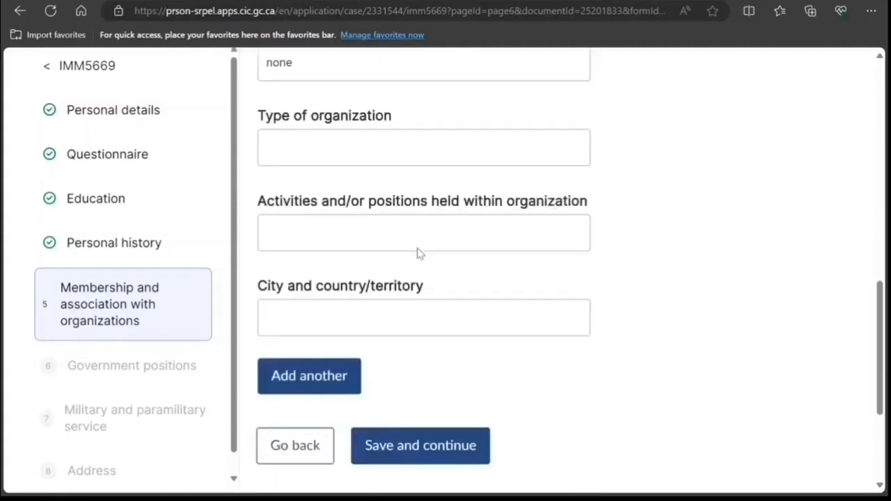
{"action": "left_click", "coordinate": [374, 427]}
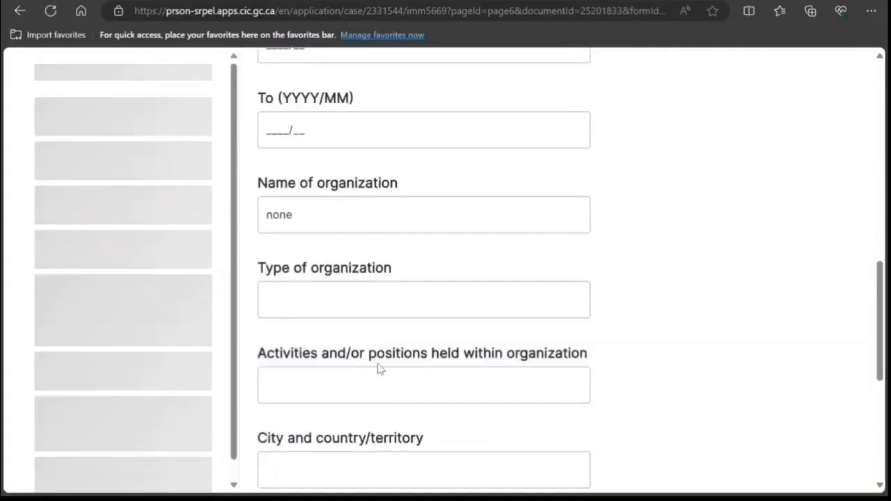
Step: Enter 'none' as the jurisdiction for Government positions 1
{"action": "scroll", "coordinate": [374, 342], "scroll_direction": "down", "scroll_amount": 3}
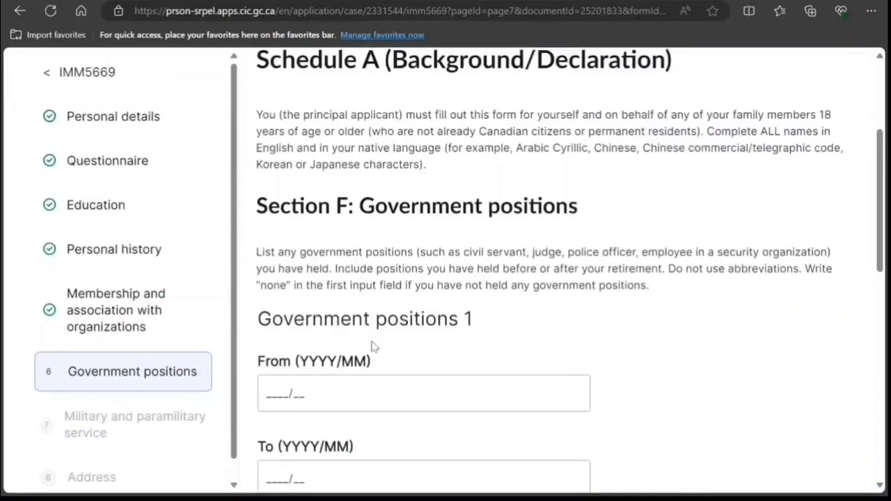
{"action": "scroll", "coordinate": [371, 342], "scroll_direction": "down", "scroll_amount": 1}
{"action": "left_click_drag", "start_coordinate": [440, 188], "coordinate": [669, 188]}
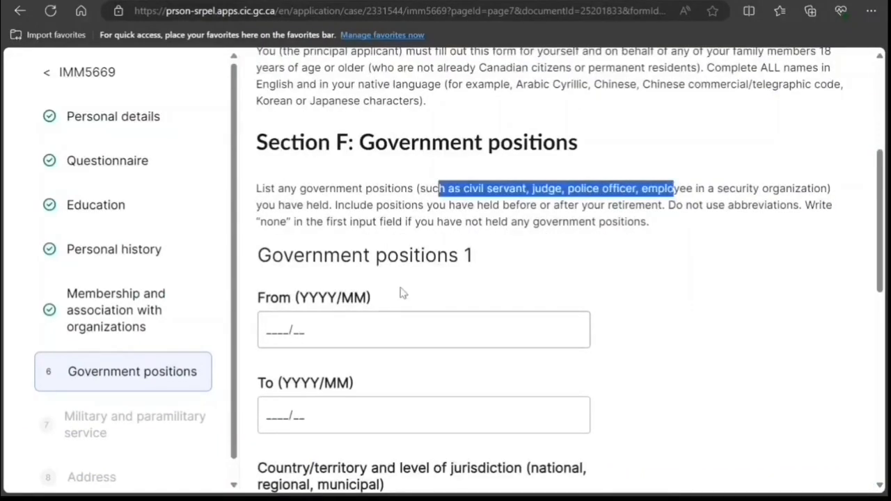
{"action": "scroll", "coordinate": [393, 299], "scroll_direction": "down", "scroll_amount": 3}
{"action": "scroll", "coordinate": [382, 291], "scroll_direction": "up", "scroll_amount": 3}
{"action": "scroll", "coordinate": [415, 254], "scroll_direction": "down", "scroll_amount": 3}
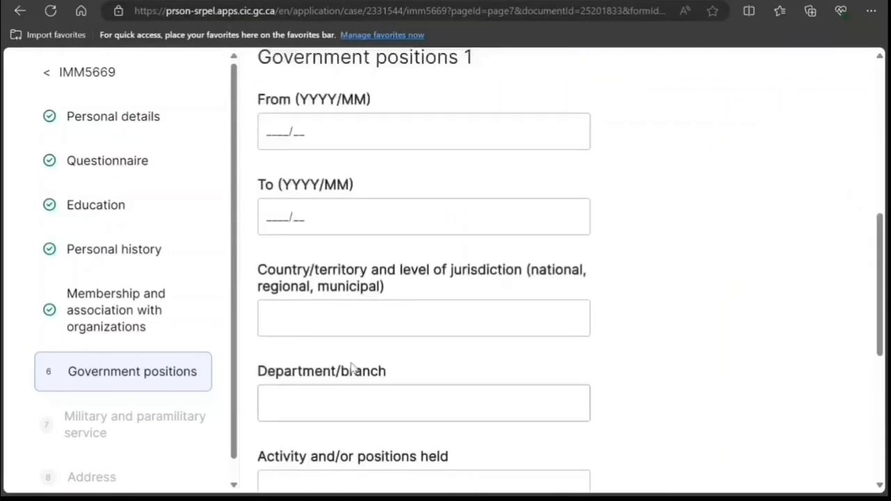
{"action": "left_click", "coordinate": [347, 318]}
{"action": "type", "text": "none"}
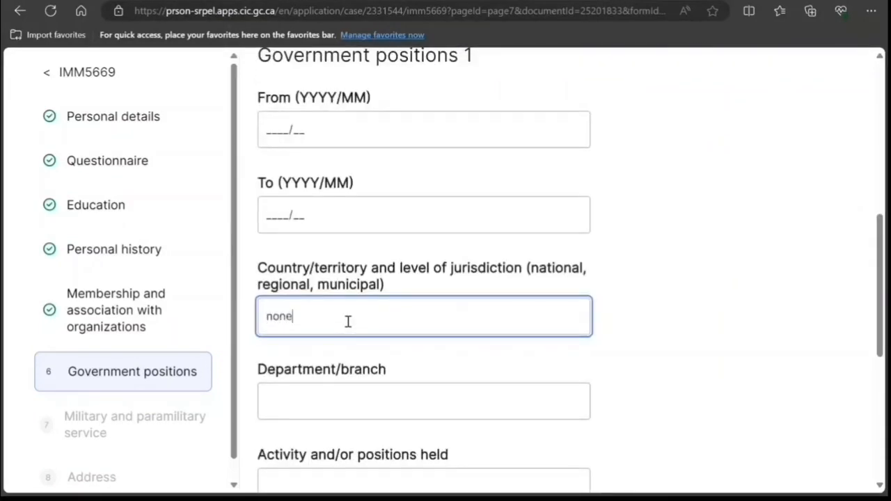
Step: Save Section F and advance to Section G: Military and paramilitary service
{"action": "scroll", "coordinate": [347, 321], "scroll_direction": "down", "scroll_amount": 3}
{"action": "left_click", "coordinate": [418, 361]}
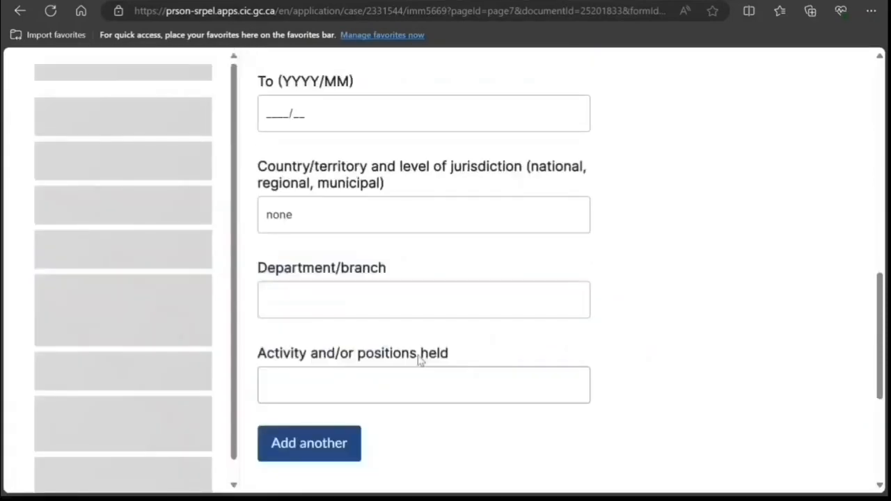
{"action": "scroll", "coordinate": [418, 356], "scroll_direction": "down", "scroll_amount": 7}
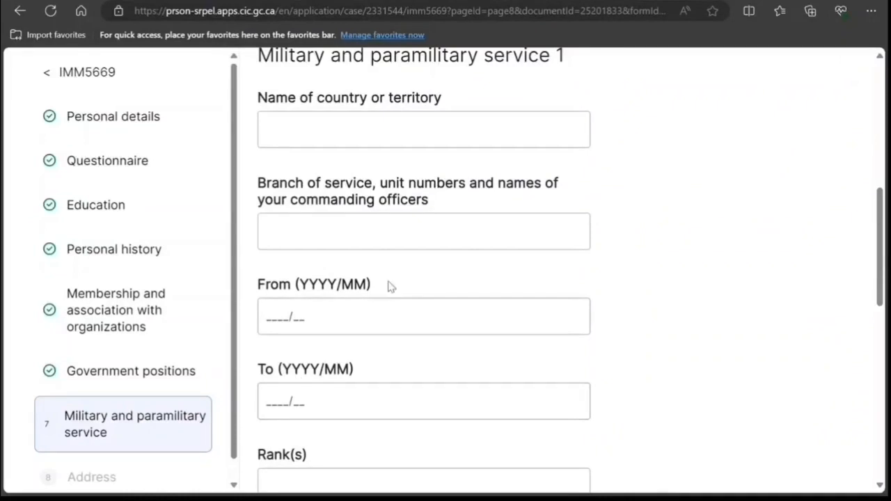
Step: Enter 'none' as the country for Military service 1 and save Section G
{"action": "scroll", "coordinate": [477, 255], "scroll_direction": "up", "scroll_amount": 3}
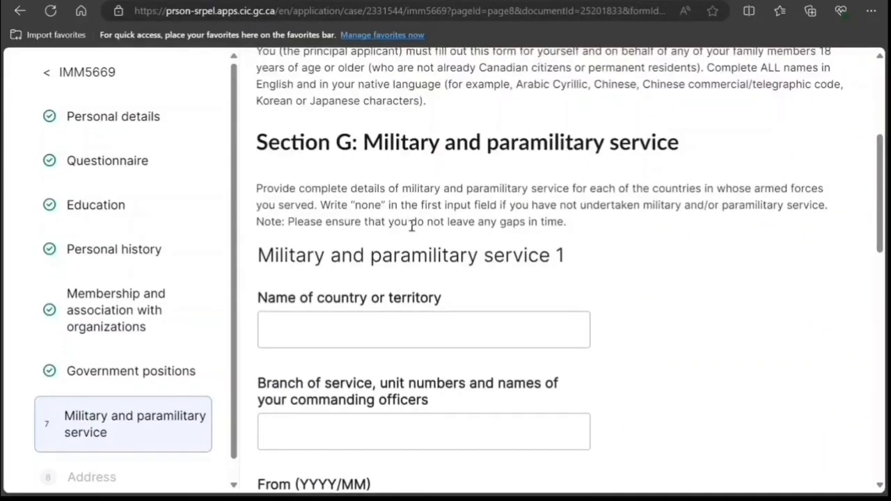
{"action": "left_click", "coordinate": [402, 325]}
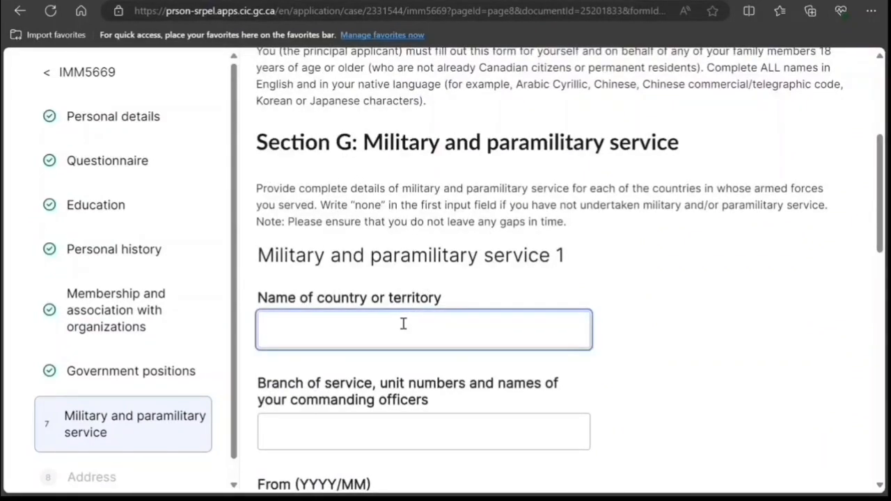
{"action": "type", "text": "none"}
{"action": "scroll", "coordinate": [417, 308], "scroll_direction": "down", "scroll_amount": 10}
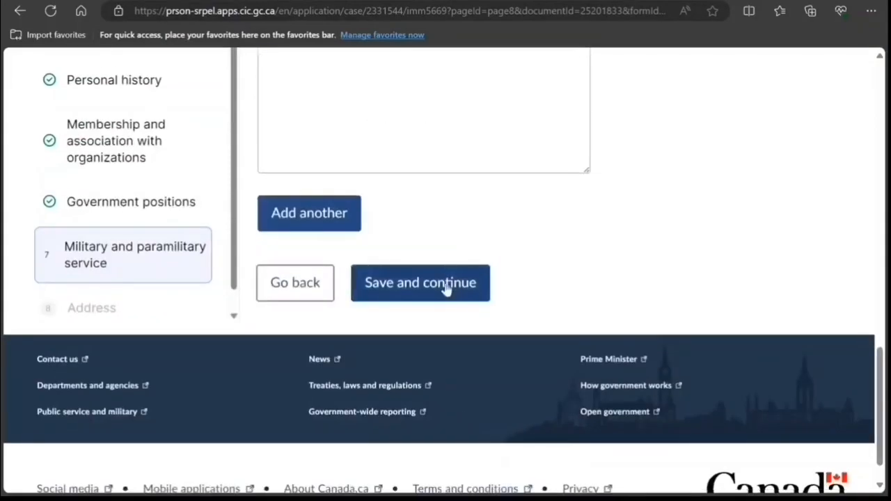
{"action": "left_click", "coordinate": [446, 289]}
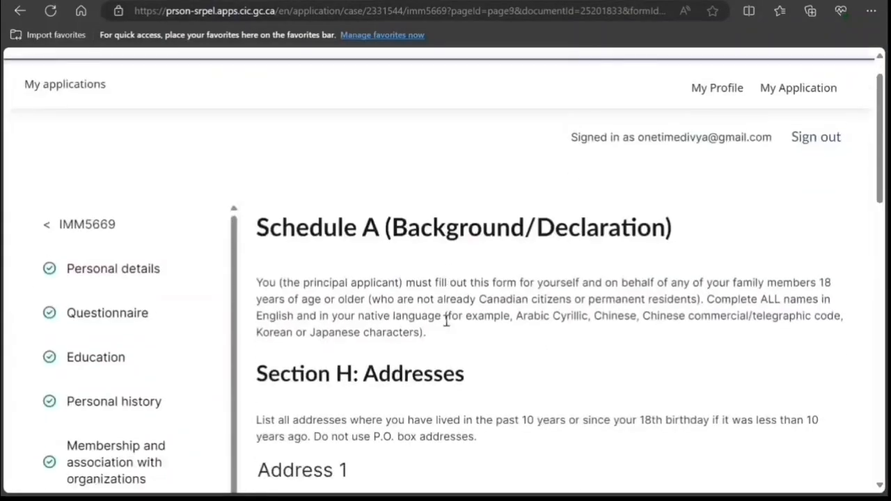
Step: Give Address 1 a 2018 From date and save the Addresses section
{"action": "scroll", "coordinate": [446, 321], "scroll_direction": "down", "scroll_amount": 6}
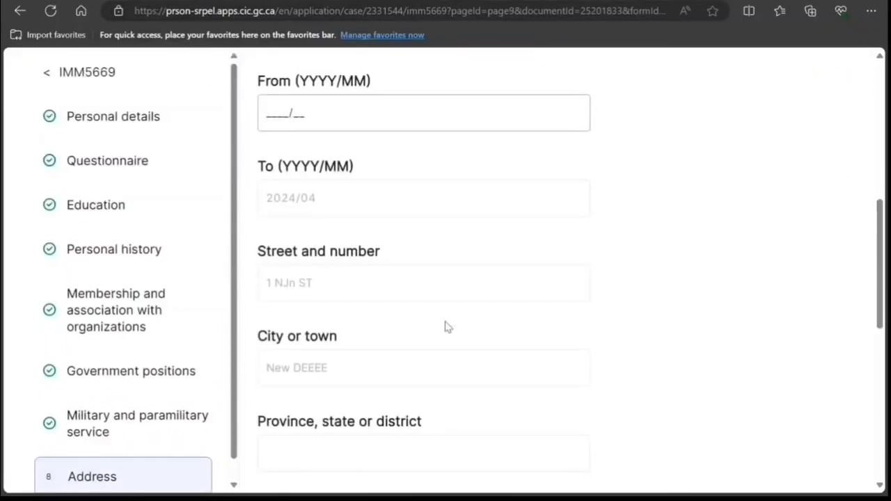
{"action": "scroll", "coordinate": [384, 244], "scroll_direction": "up", "scroll_amount": 1}
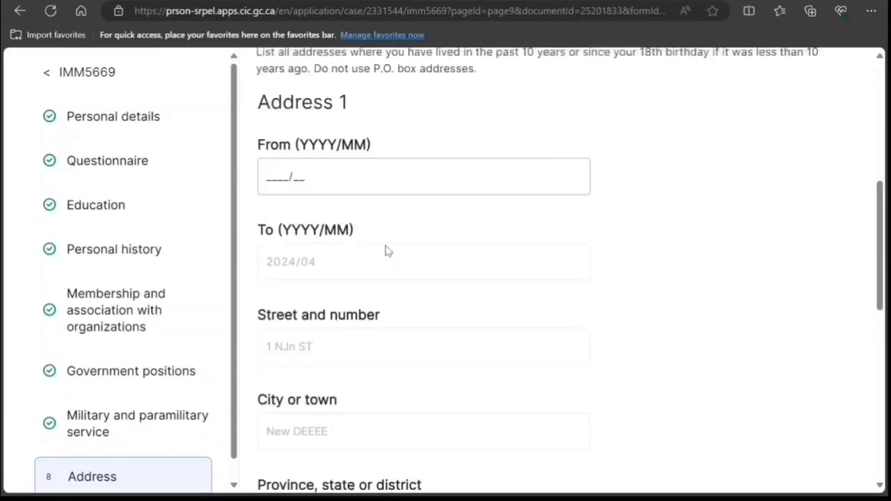
{"action": "scroll", "coordinate": [387, 250], "scroll_direction": "up", "scroll_amount": 1}
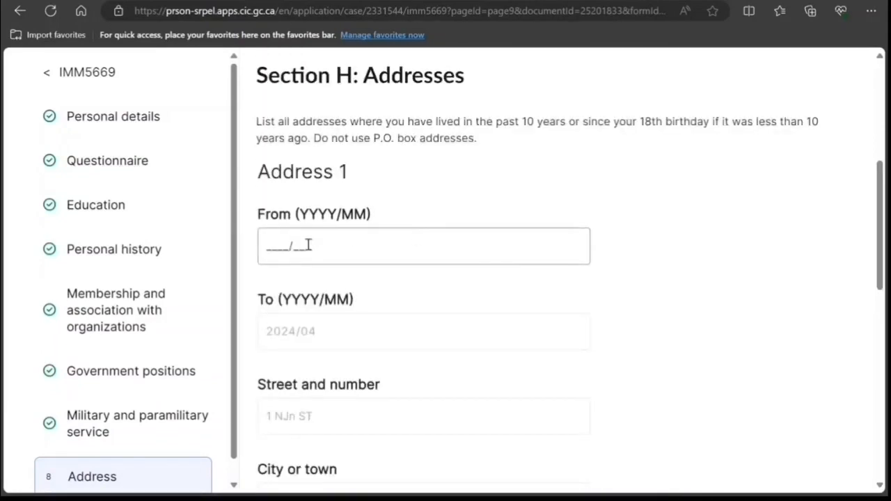
{"action": "left_click", "coordinate": [270, 246]}
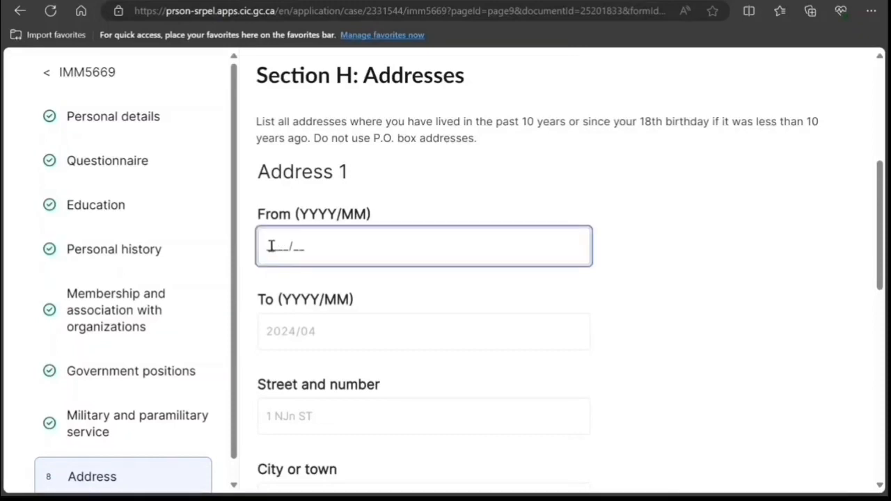
{"action": "type", "text": "2018/01"}
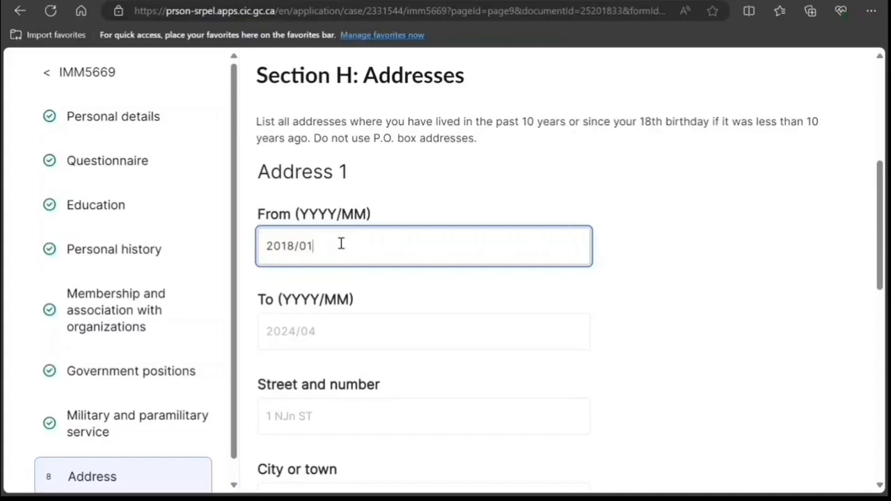
{"action": "scroll", "coordinate": [340, 258], "scroll_direction": "down", "scroll_amount": 6}
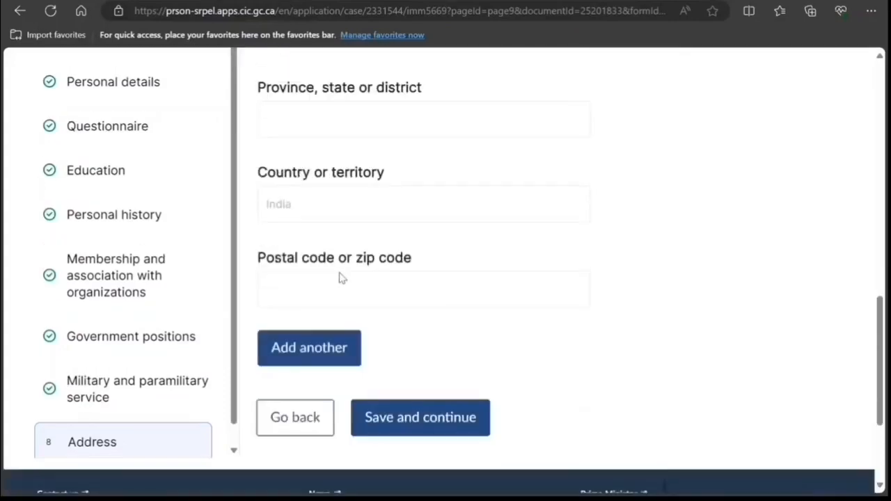
{"action": "left_click", "coordinate": [400, 421]}
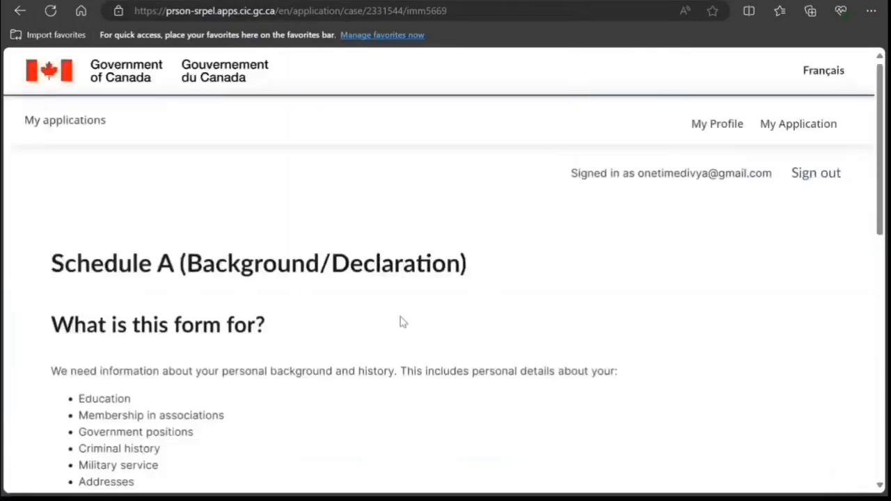
{"action": "scroll", "coordinate": [400, 322], "scroll_direction": "down", "scroll_amount": 5}
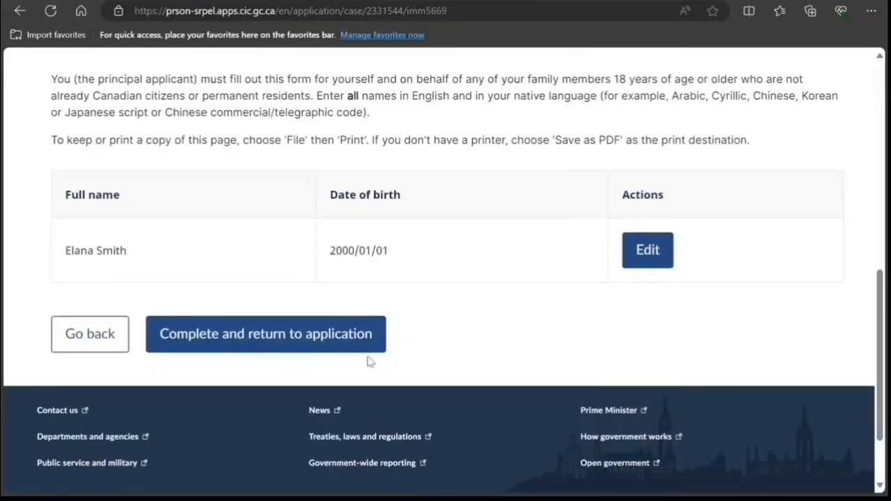